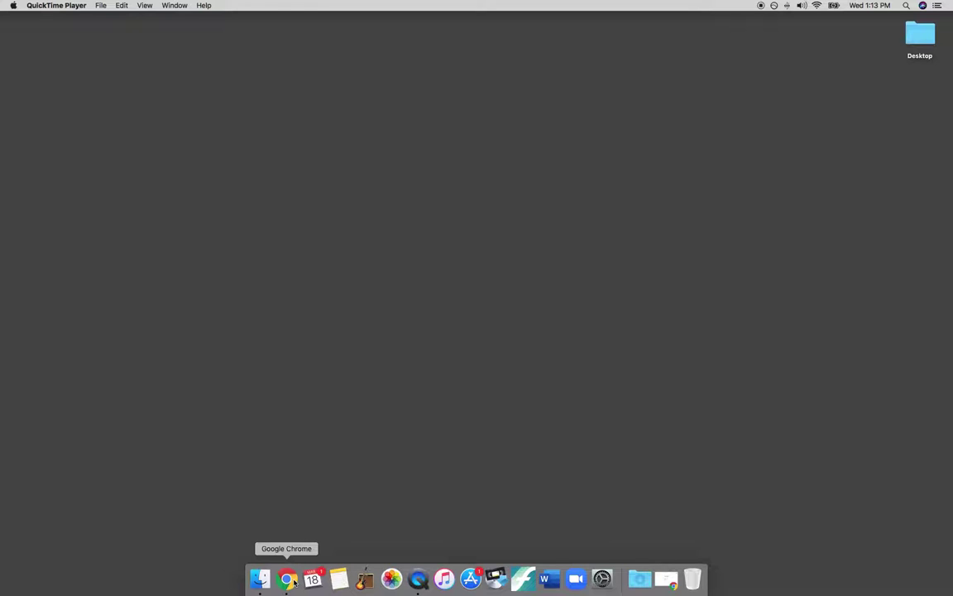
{"action": "left_click", "coordinate": [294, 581]}
{"action": "left_click", "coordinate": [303, 62]}
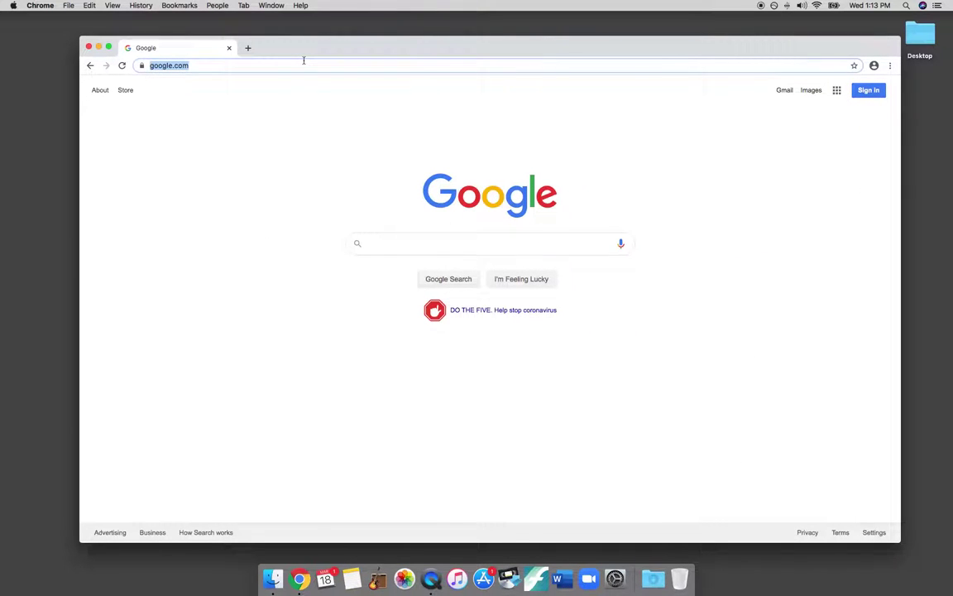
{"action": "type", "text": "www."}
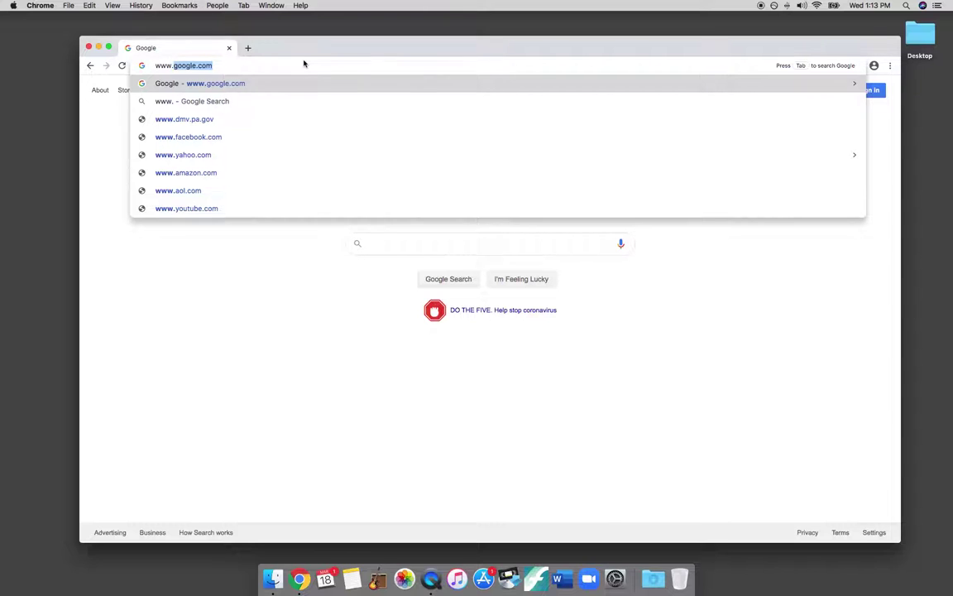
{"action": "type", "text": "smartmusic.com"}
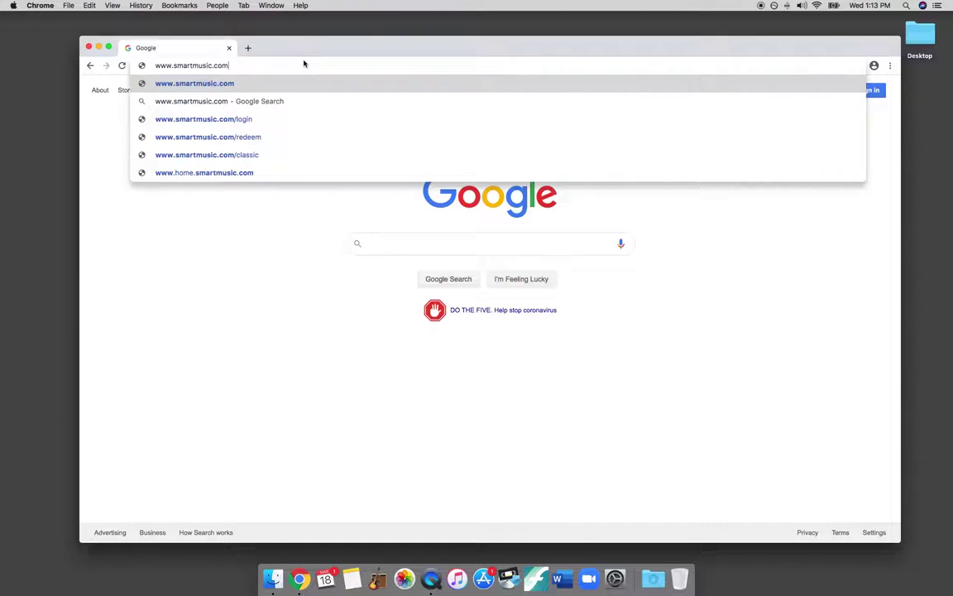
{"action": "key", "text": "Return"}
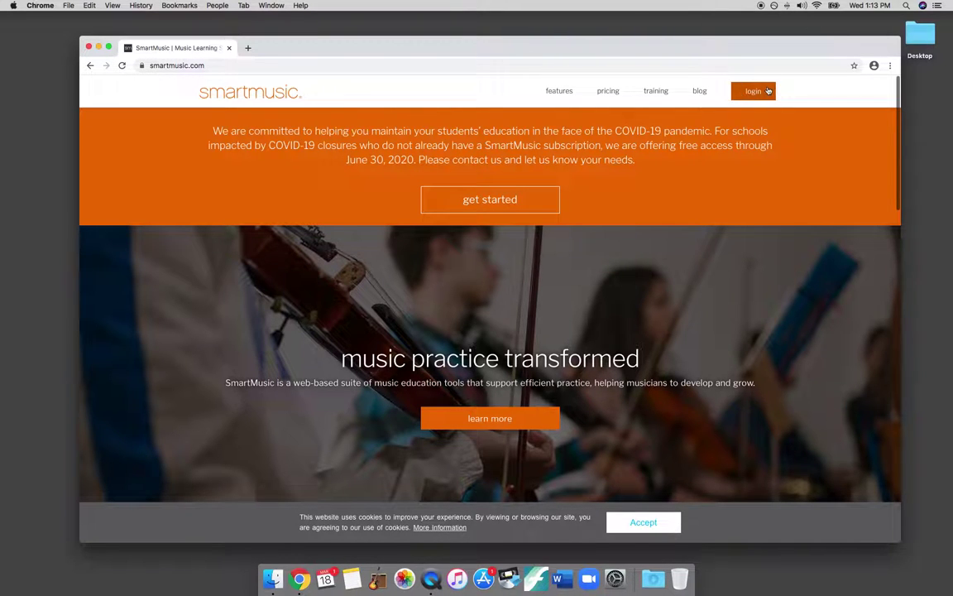
- Log in to SmartMusic with the account's username and password
{"action": "left_click", "coordinate": [756, 92]}
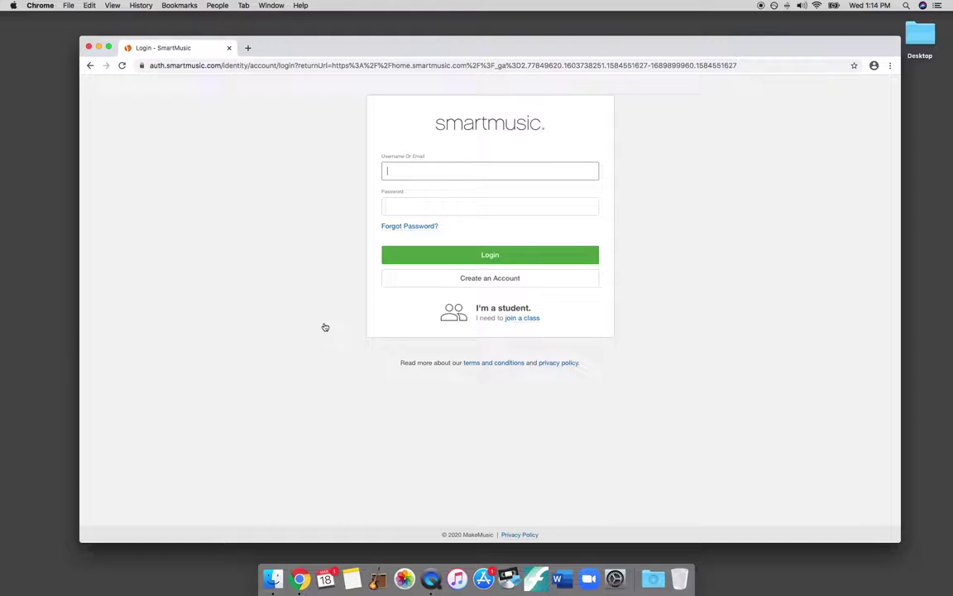
{"action": "key", "text": "Tab"}
{"action": "type", "text": "••••••••"}
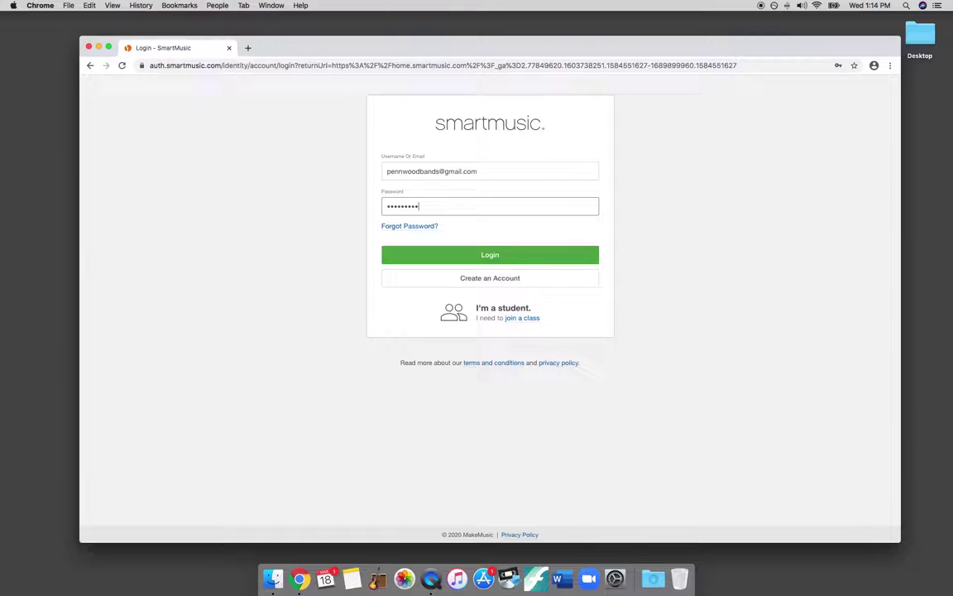
{"action": "left_click", "coordinate": [493, 255]}
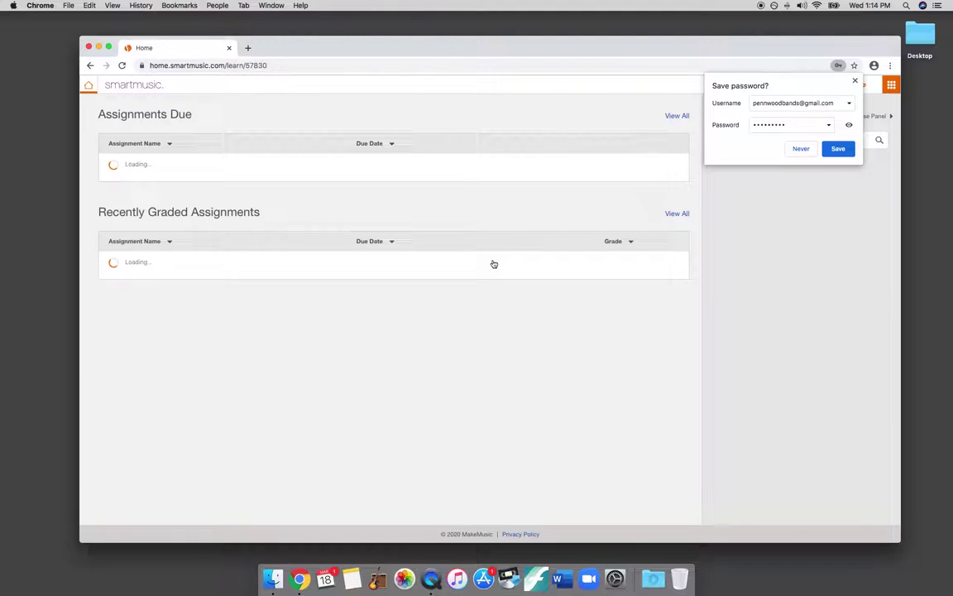
- Dismiss Chrome's offer to save the password
{"action": "left_click", "coordinate": [802, 149]}
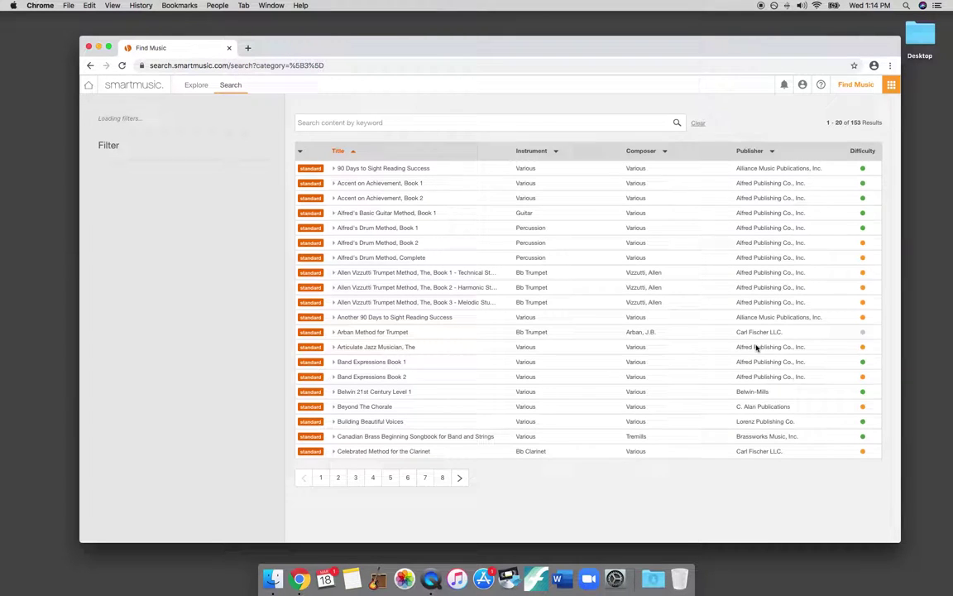
- Search the catalogue for 'standard' and expand Standard Of Excellence Band Book 2
{"action": "left_click", "coordinate": [347, 128]}
{"action": "type", "text": "stand"}
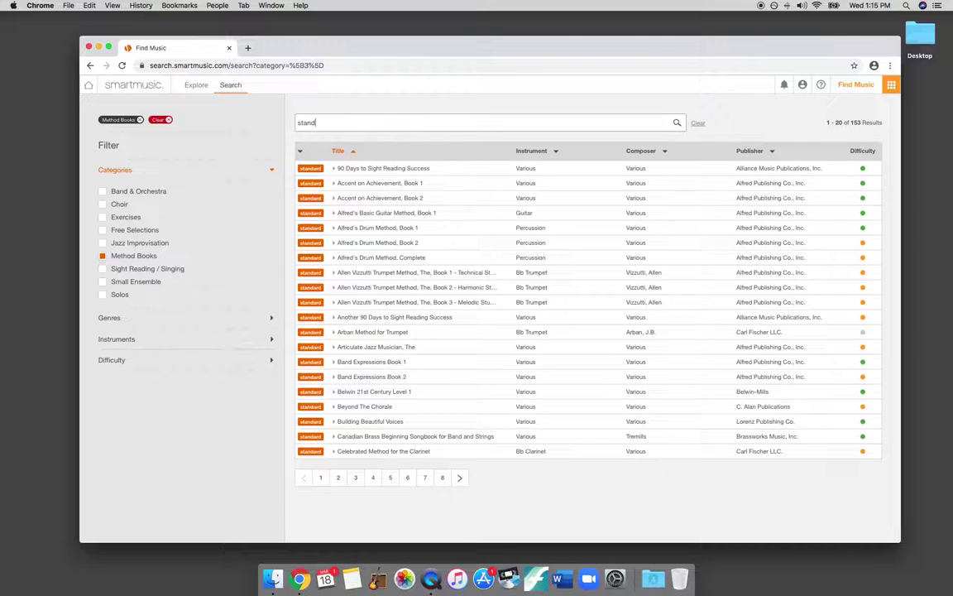
{"action": "type", "text": "ard"}
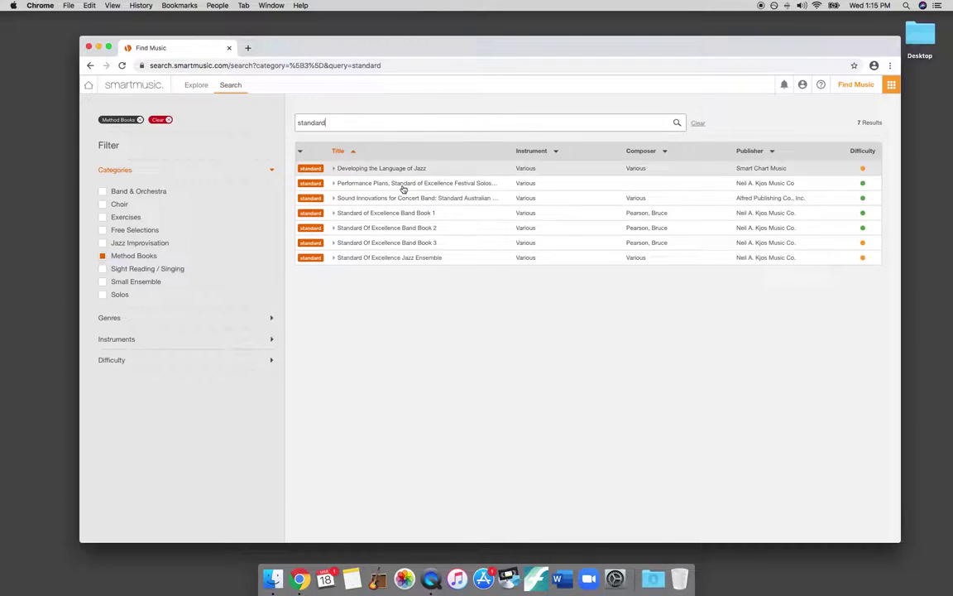
{"action": "left_click", "coordinate": [432, 231]}
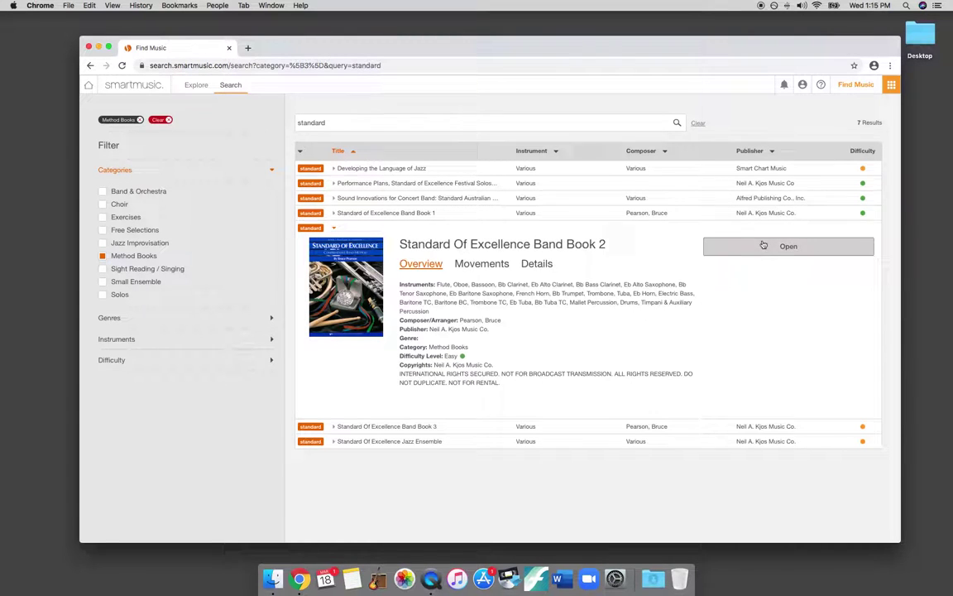
- Choose movement 25. Minka, Minka and open its Bb Trumpet score
{"action": "left_click", "coordinate": [764, 245]}
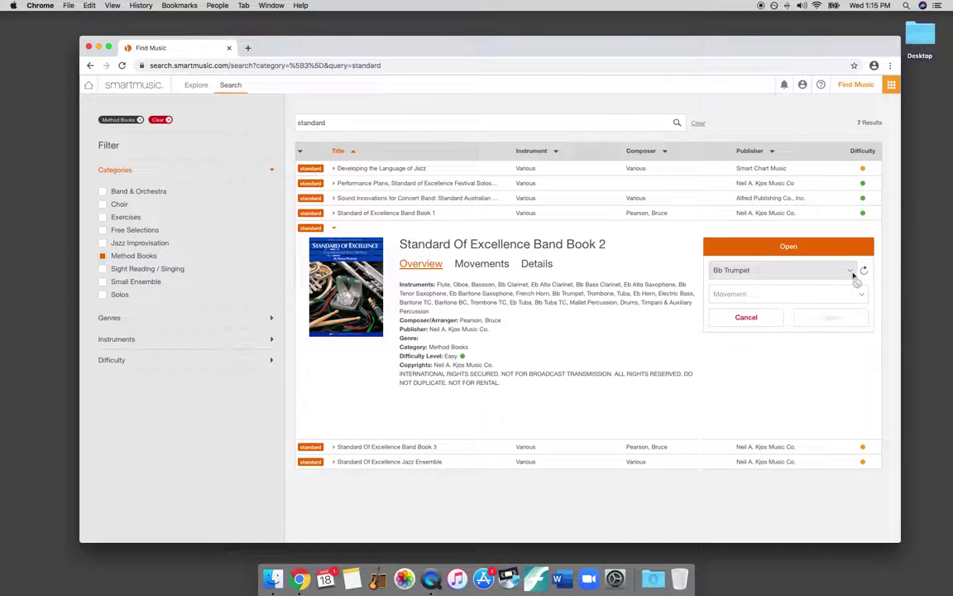
{"action": "left_click", "coordinate": [781, 295]}
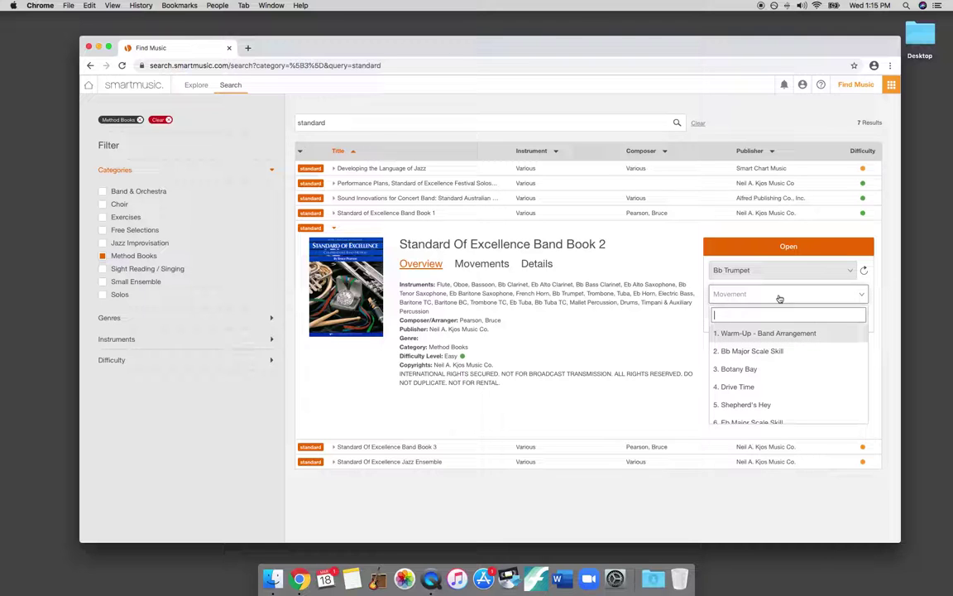
{"action": "scroll", "coordinate": [782, 351], "scroll_direction": "down", "scroll_amount": 5}
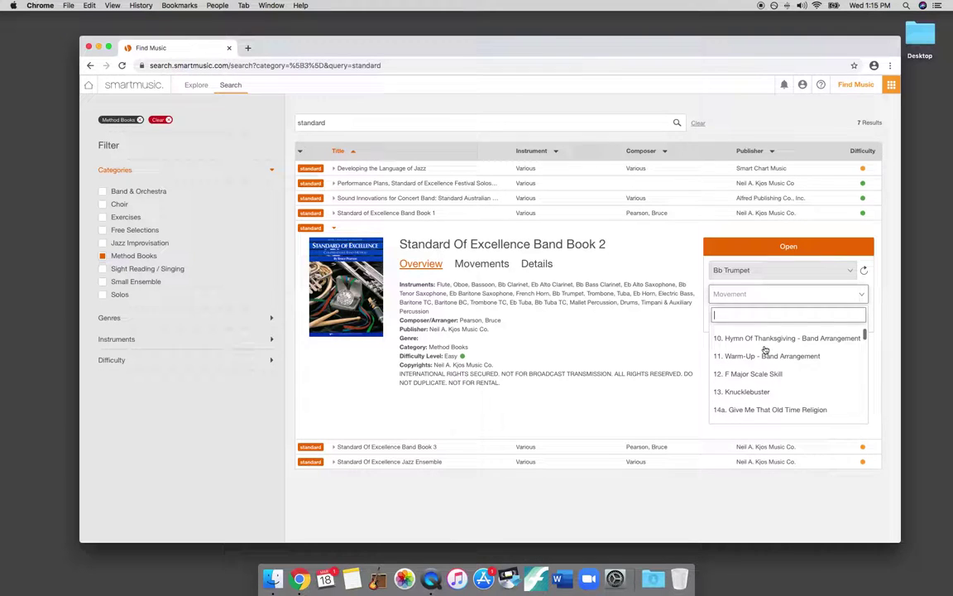
{"action": "scroll", "coordinate": [765, 349], "scroll_direction": "down", "scroll_amount": 5}
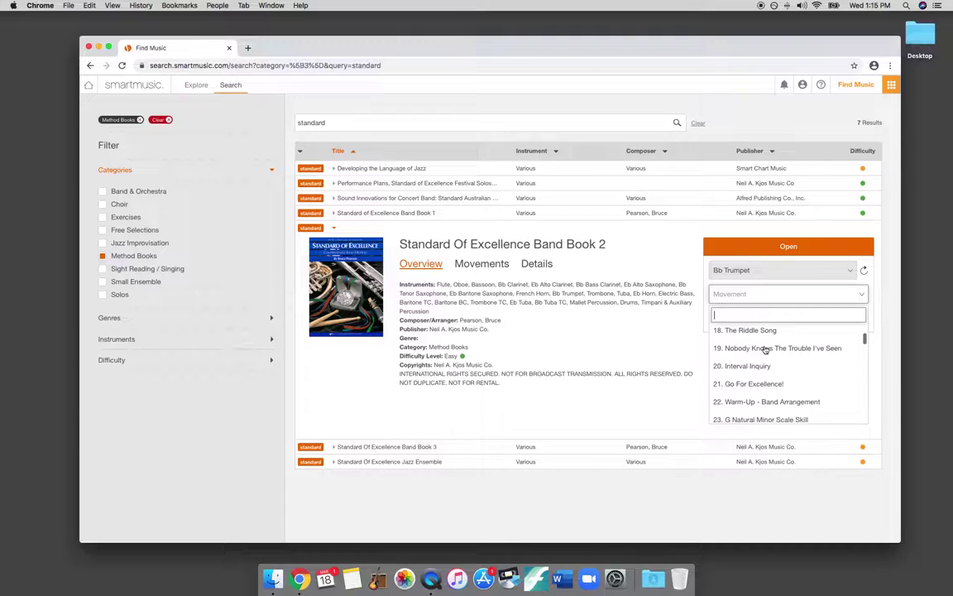
{"action": "scroll", "coordinate": [765, 350], "scroll_direction": "down", "scroll_amount": 3}
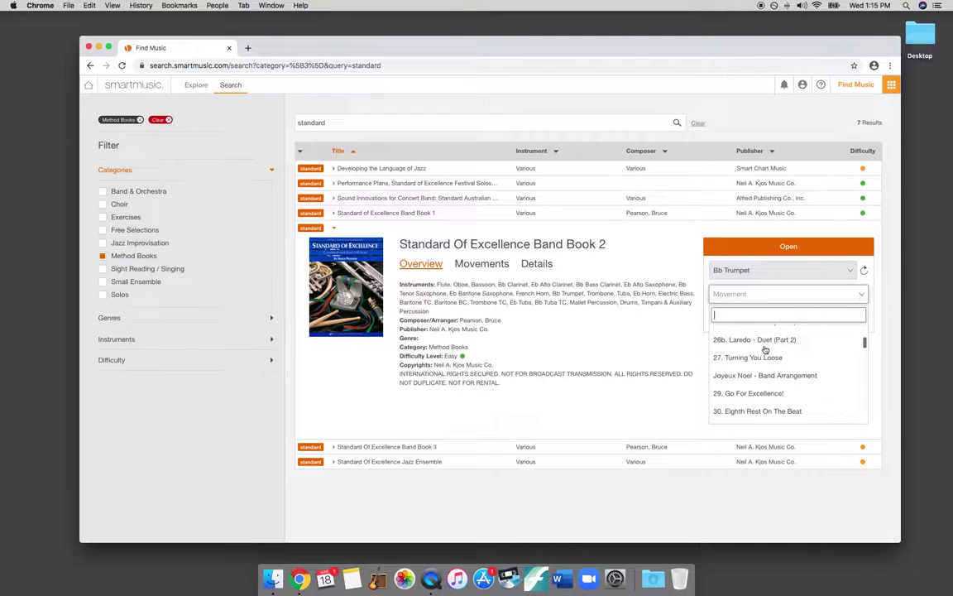
{"action": "left_click", "coordinate": [736, 341]}
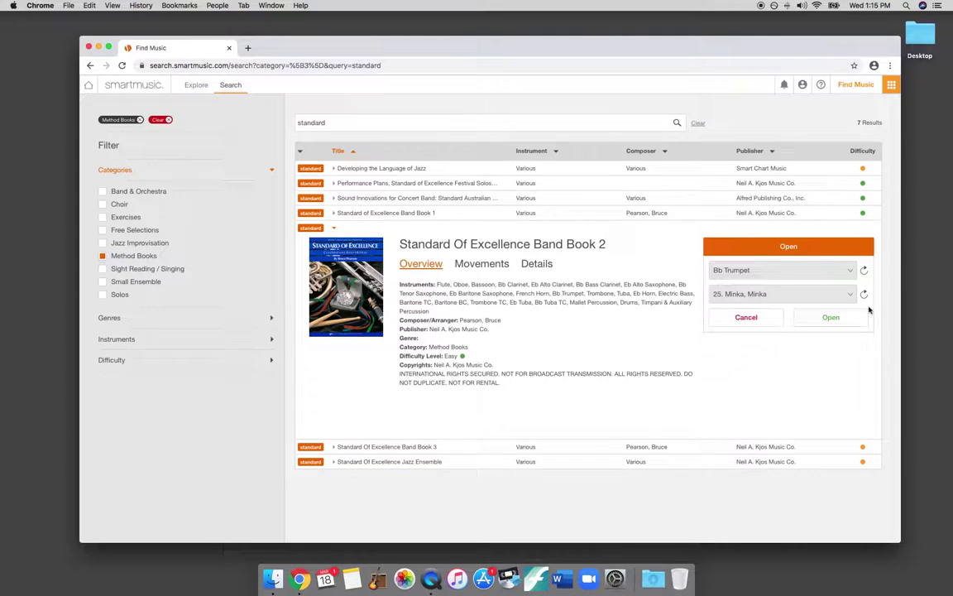
{"action": "left_click", "coordinate": [830, 318]}
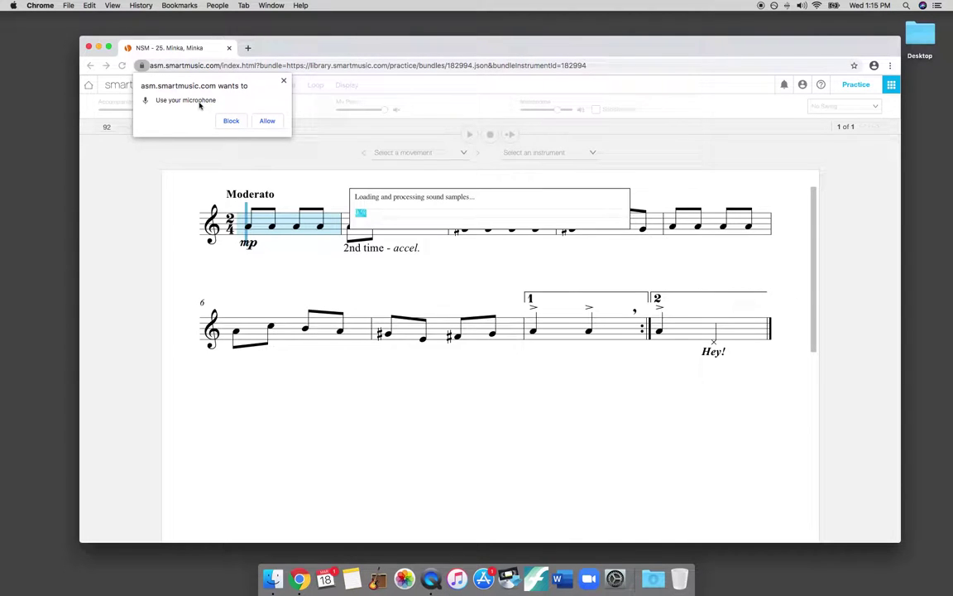
- Allow the practice page to use the microphone
{"action": "left_click", "coordinate": [267, 124]}
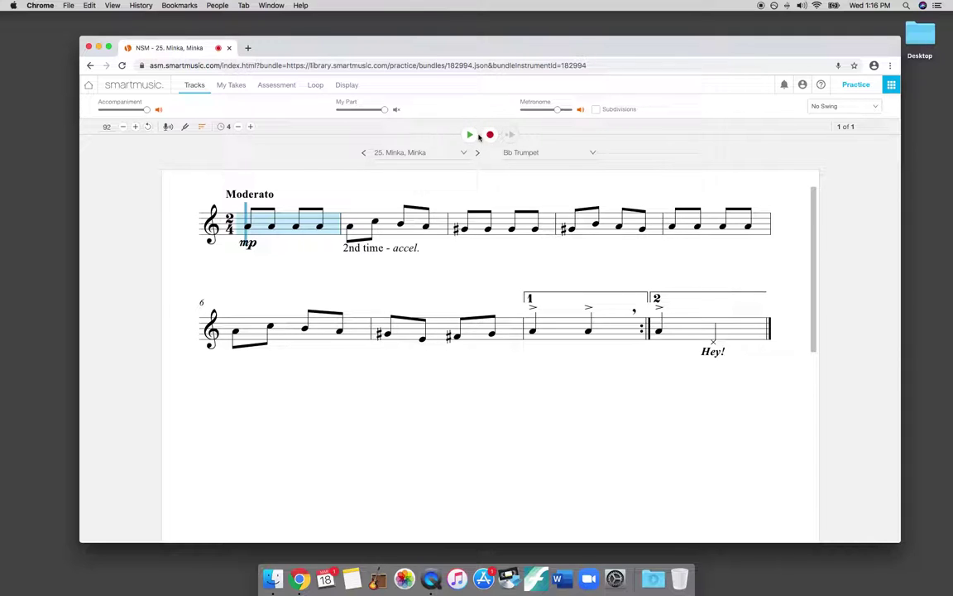
- Play Minka, Minka briefly, then stop and reset the start to measure 1
{"action": "left_click", "coordinate": [469, 134]}
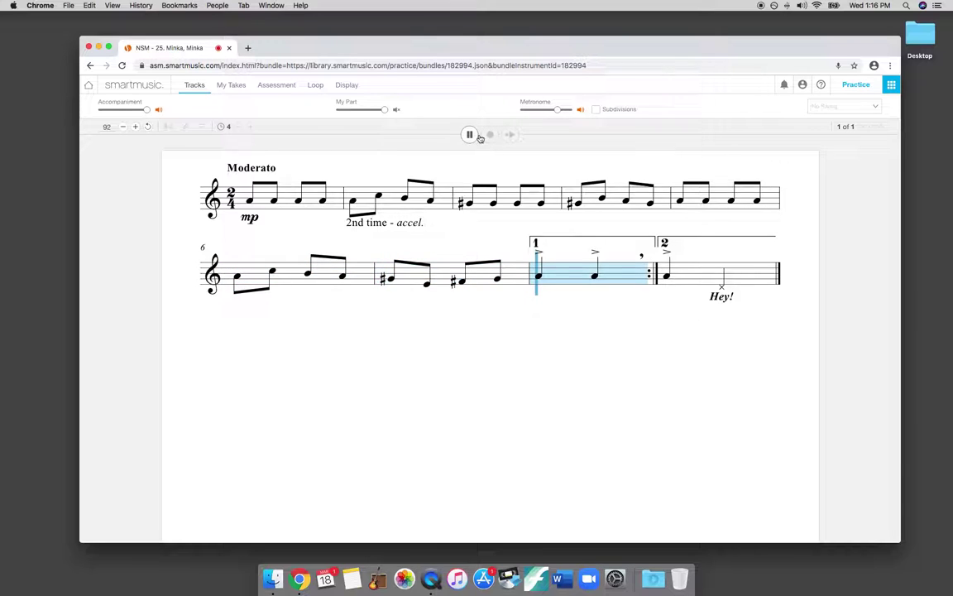
{"action": "key", "text": "space"}
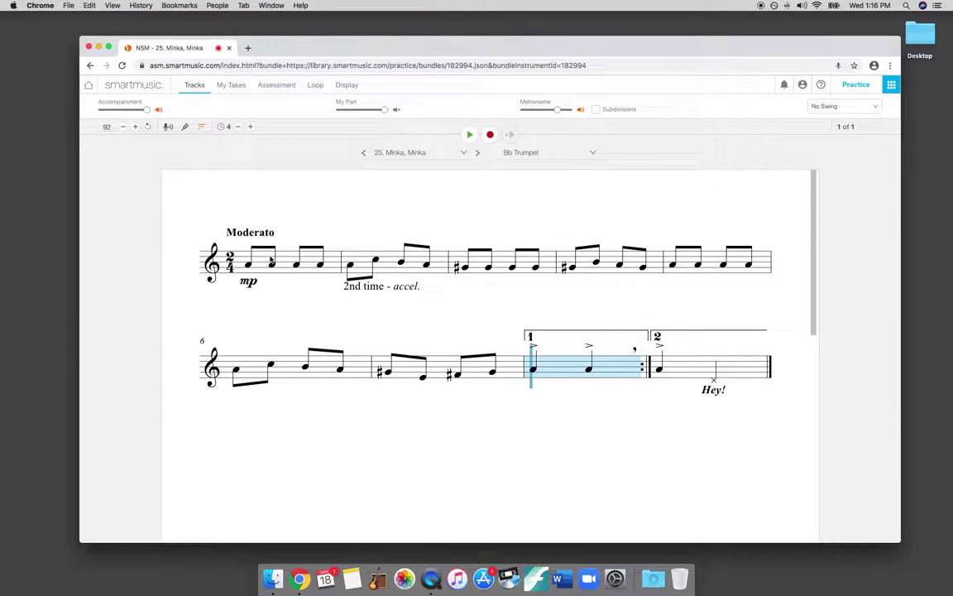
{"action": "left_click", "coordinate": [245, 264]}
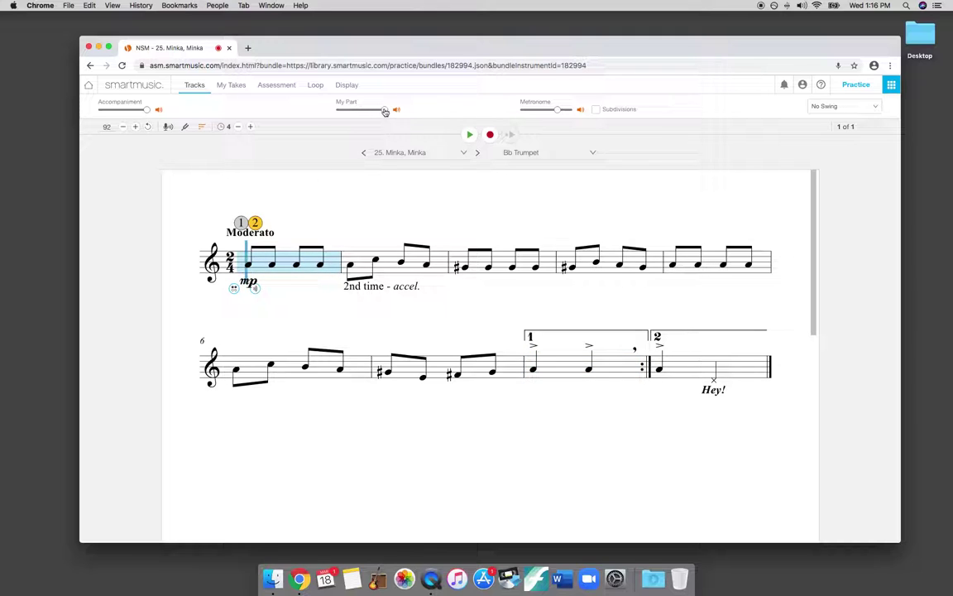
- Raise the metronome slightly, lower the accompaniment volume, and play again
{"action": "left_click_drag", "start_coordinate": [557, 109], "coordinate": [568, 109]}
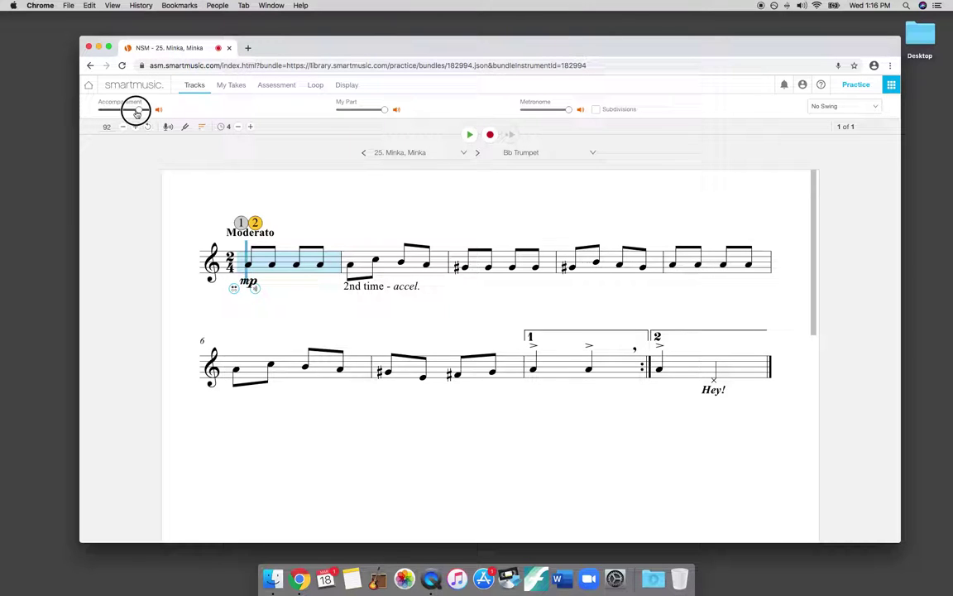
{"action": "left_click_drag", "start_coordinate": [138, 113], "coordinate": [117, 111]}
{"action": "left_click", "coordinate": [470, 135]}
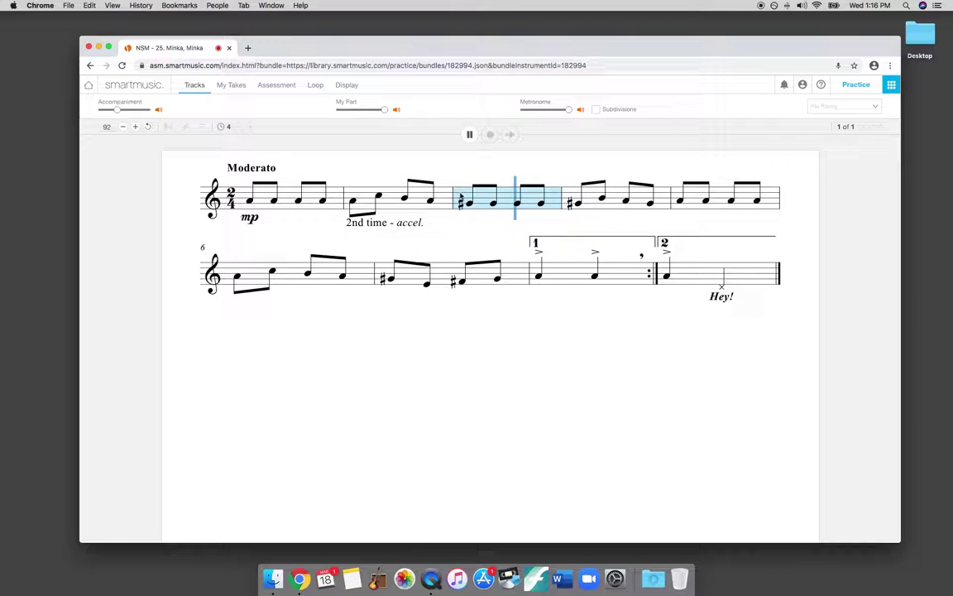
- Stop playback, set the tempo to 60, and replay from measure 1
{"action": "left_click", "coordinate": [468, 134]}
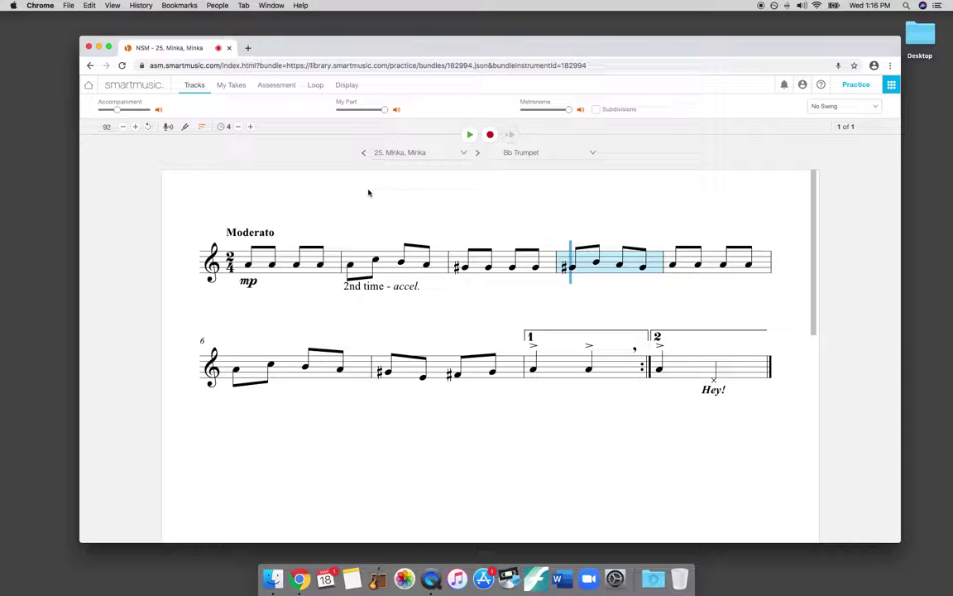
{"action": "left_click", "coordinate": [103, 127]}
{"action": "type", "text": "60"}
{"action": "left_click", "coordinate": [240, 198]}
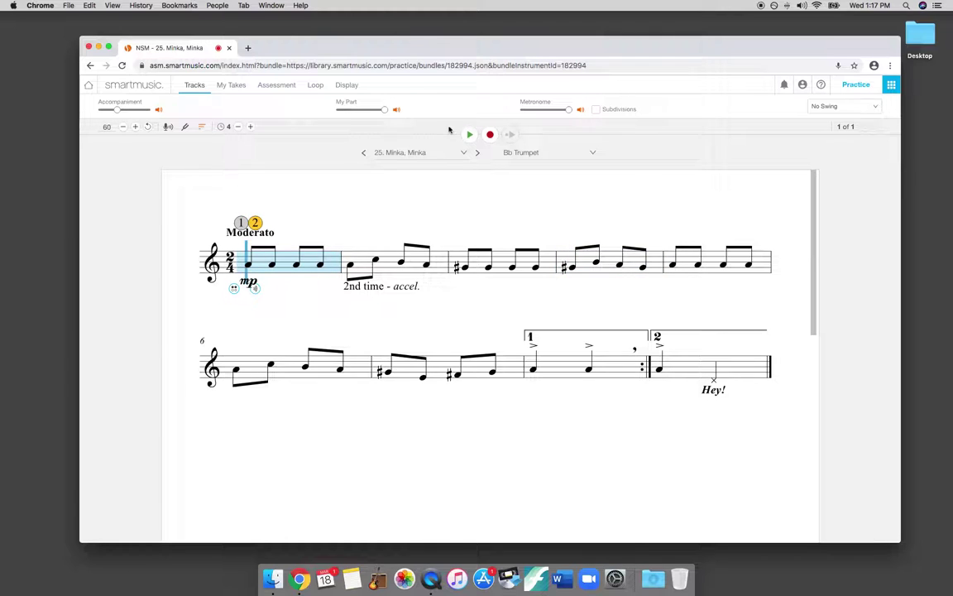
{"action": "key", "text": "space"}
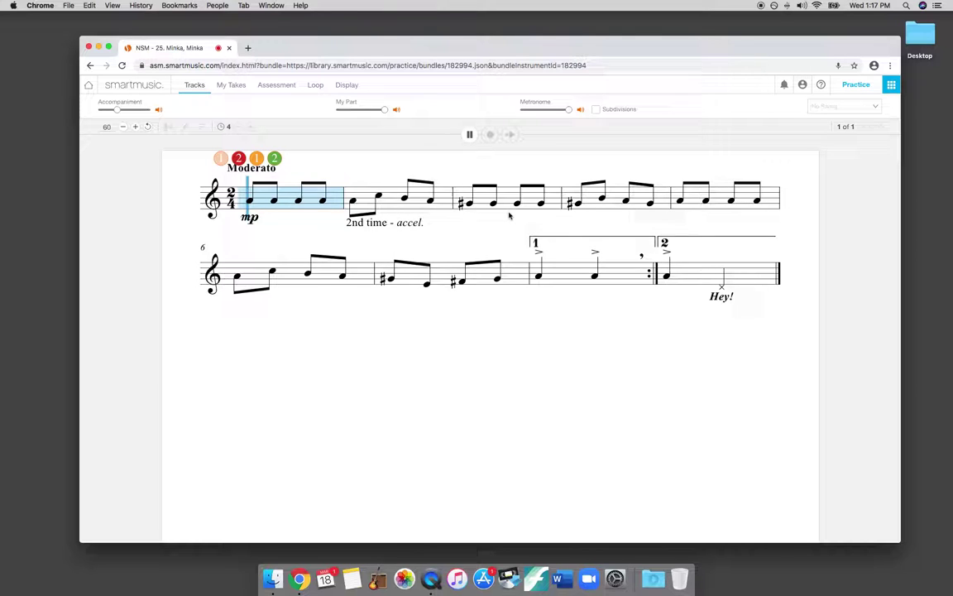
- Pause playback and check tuning with the A=440Hz tuner before closing it
{"action": "left_click", "coordinate": [470, 135]}
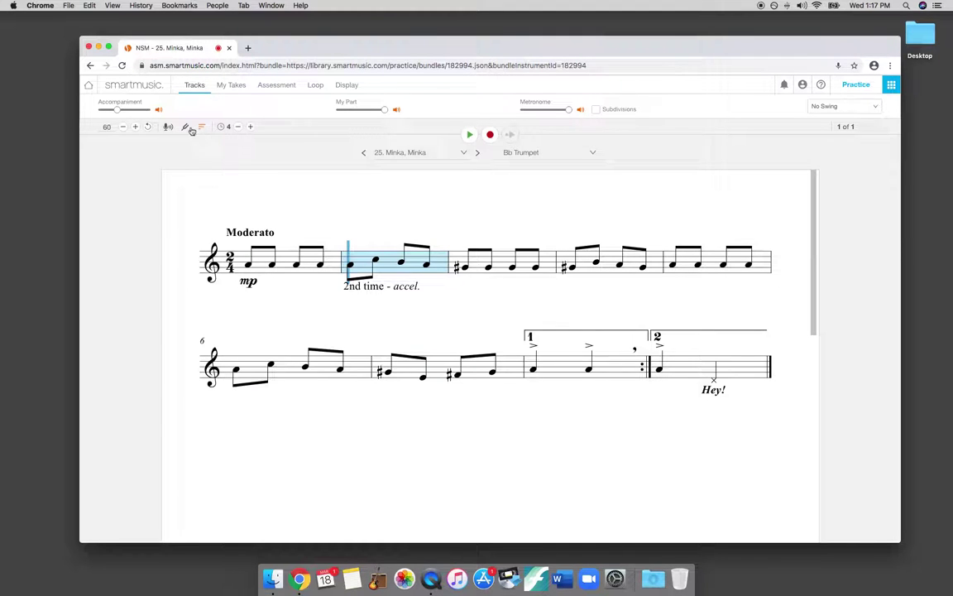
{"action": "left_click", "coordinate": [185, 129]}
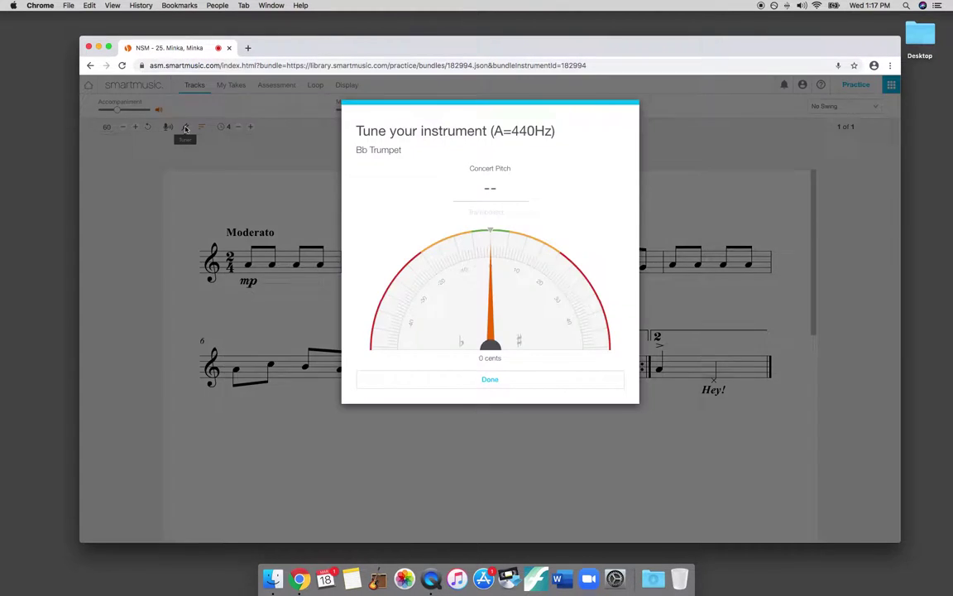
{"action": "left_click", "coordinate": [490, 381]}
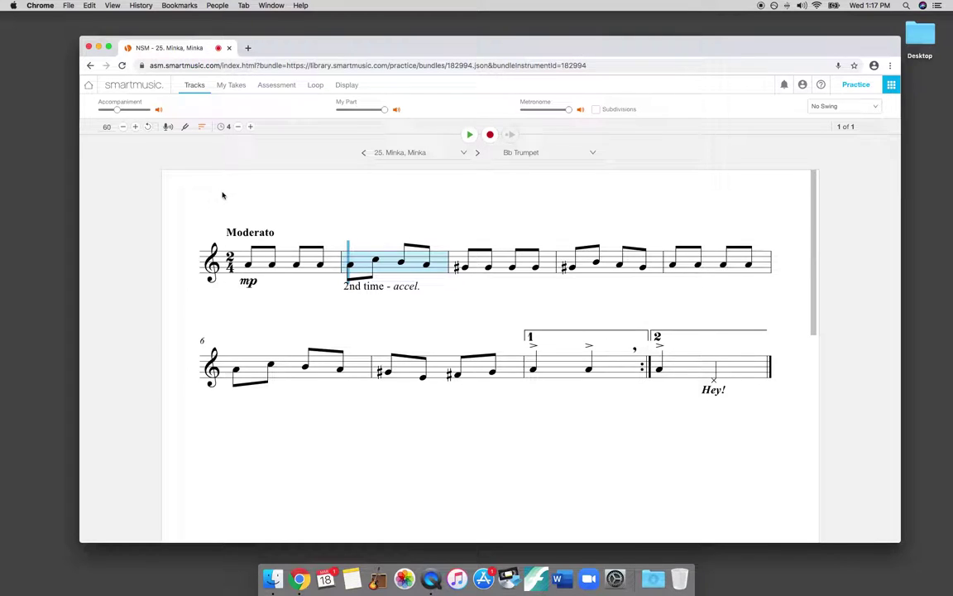
- Create a practice loop and drag its handles to span measures 3–4
{"action": "left_click", "coordinate": [316, 87]}
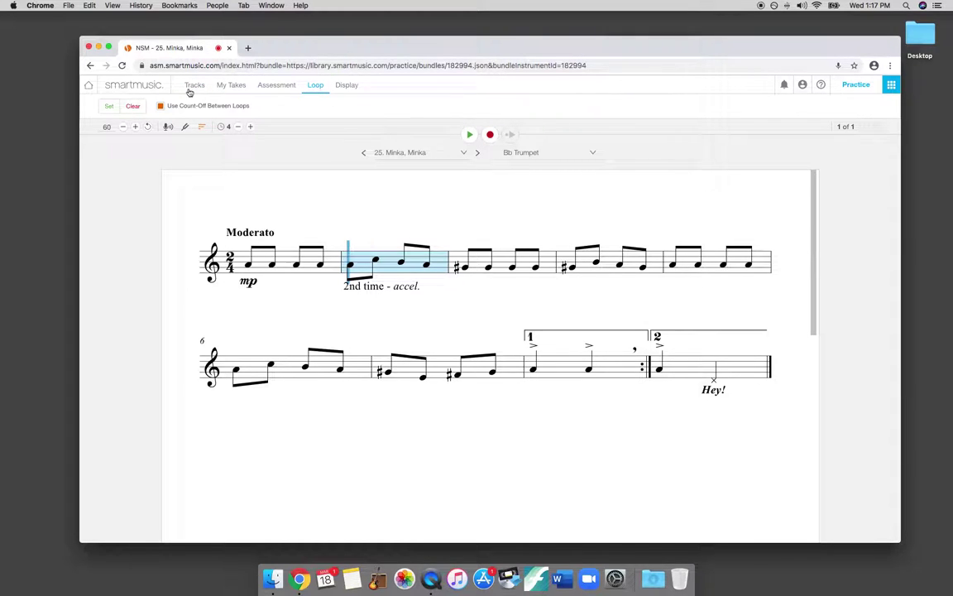
{"action": "left_click", "coordinate": [108, 108]}
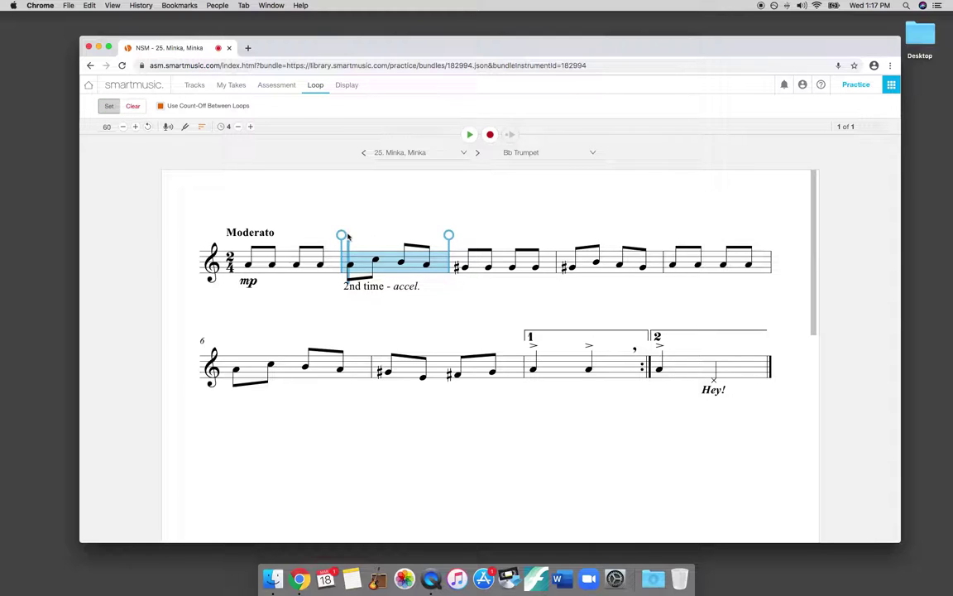
{"action": "left_click_drag", "start_coordinate": [342, 236], "coordinate": [319, 260]}
{"action": "left_click_drag", "start_coordinate": [451, 236], "coordinate": [672, 256]}
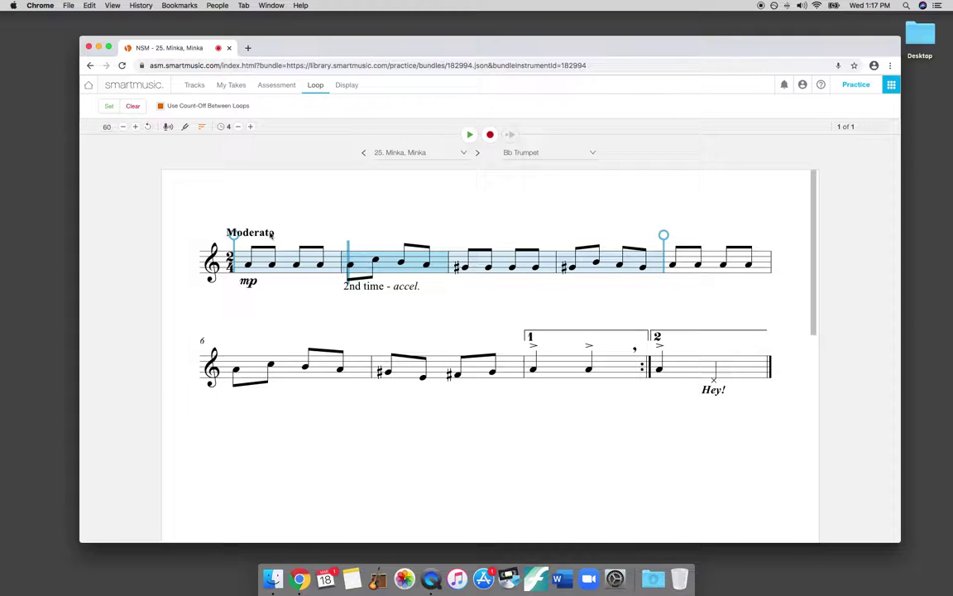
{"action": "left_click_drag", "start_coordinate": [231, 236], "coordinate": [448, 236]}
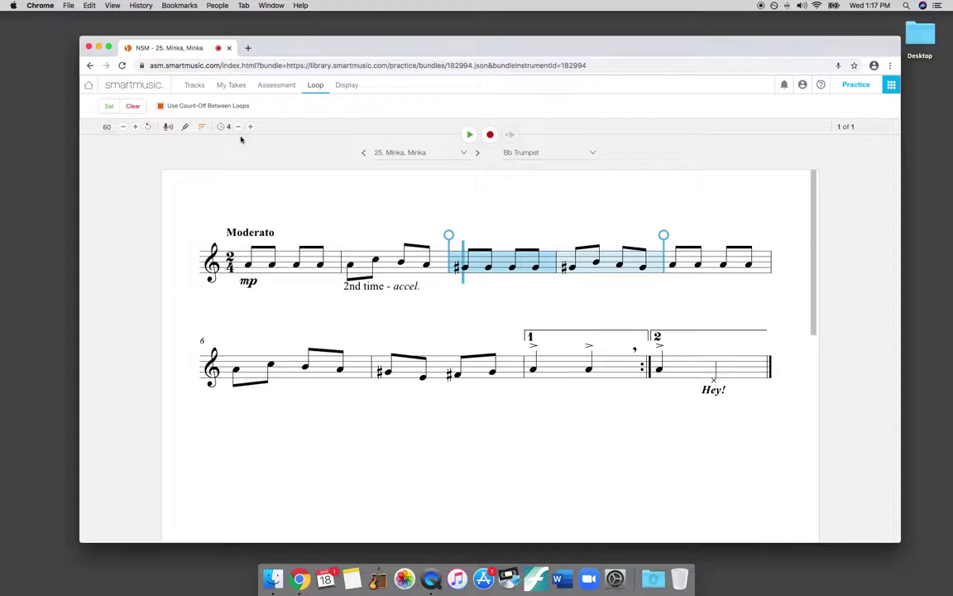
- Set the tempo to 80
{"action": "left_click", "coordinate": [112, 126]}
{"action": "type", "text": "80"}
{"action": "key", "text": "Return"}
- Play the looped measures 3–4, stop, and clear the loop
{"action": "key", "text": "space"}
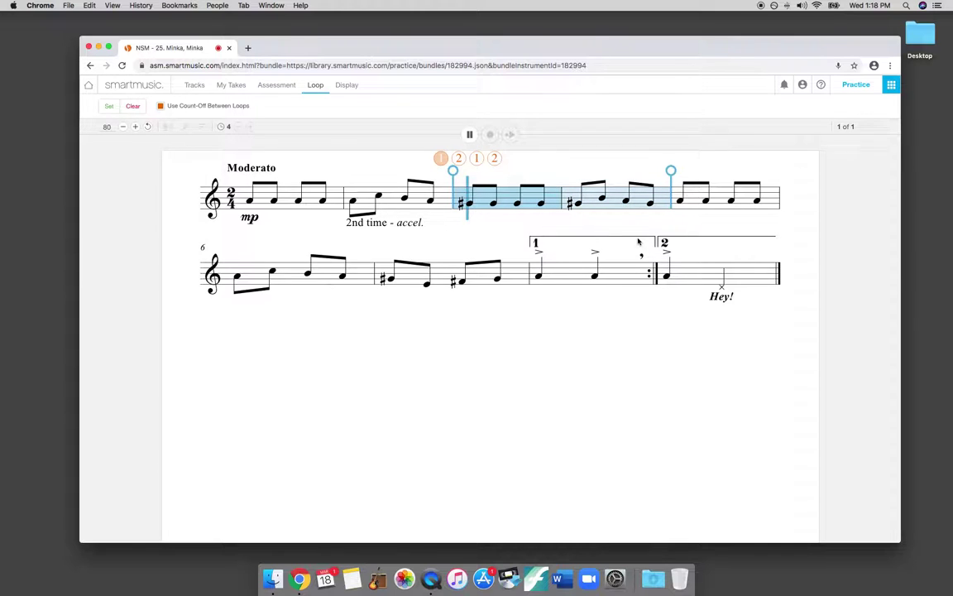
{"action": "left_click", "coordinate": [469, 134]}
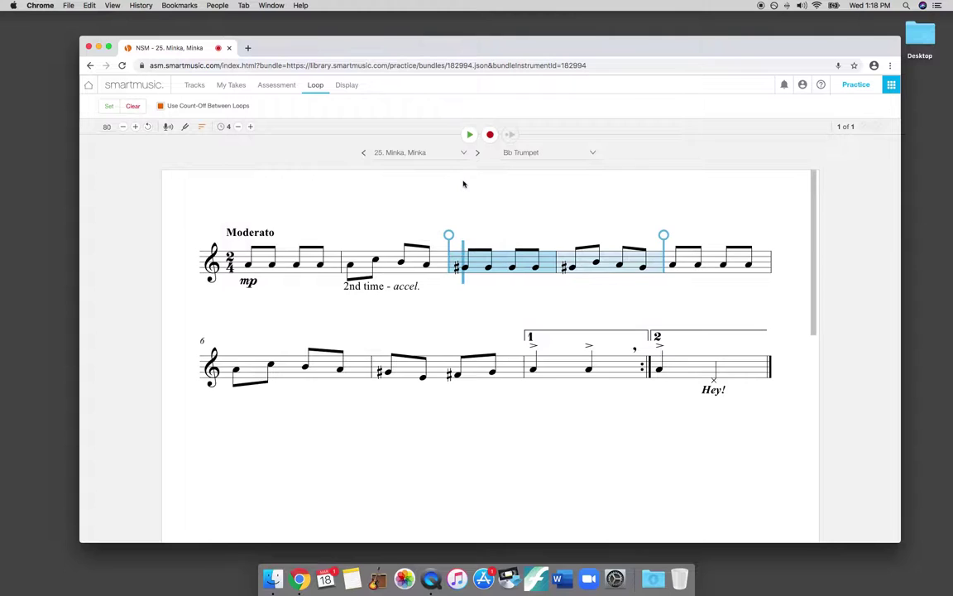
{"action": "left_click", "coordinate": [134, 107]}
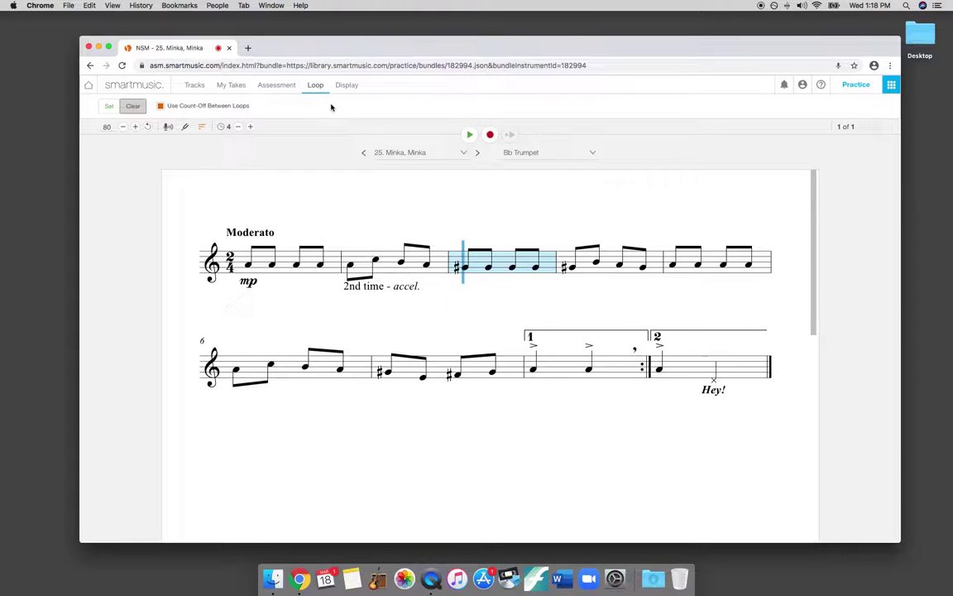
{"action": "left_click", "coordinate": [198, 86]}
- Return to the Tracks tab, set the starting point to measure 1, and begin recording setup
{"action": "left_click", "coordinate": [198, 86]}
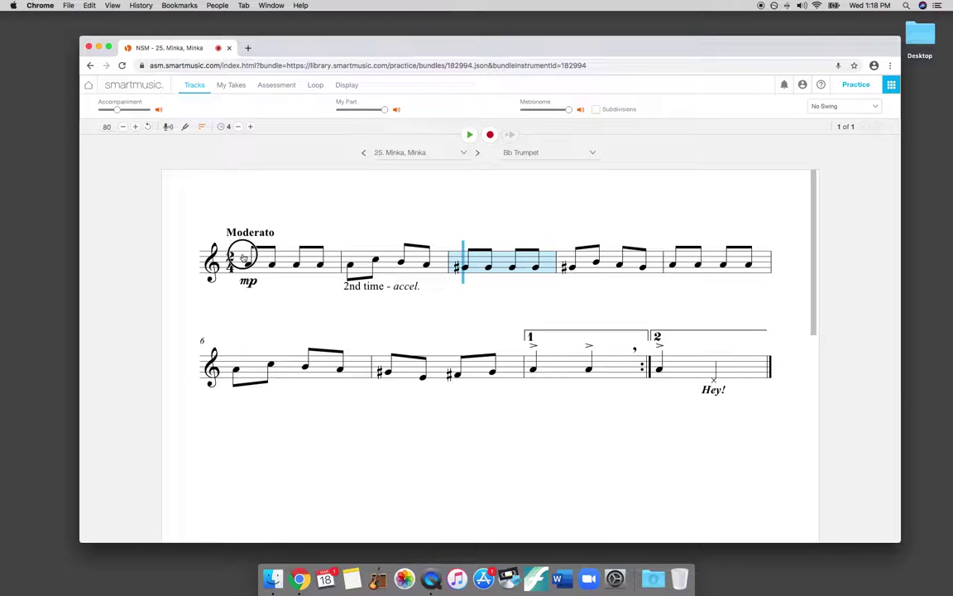
{"action": "left_click", "coordinate": [220, 233]}
{"action": "left_click", "coordinate": [490, 135]}
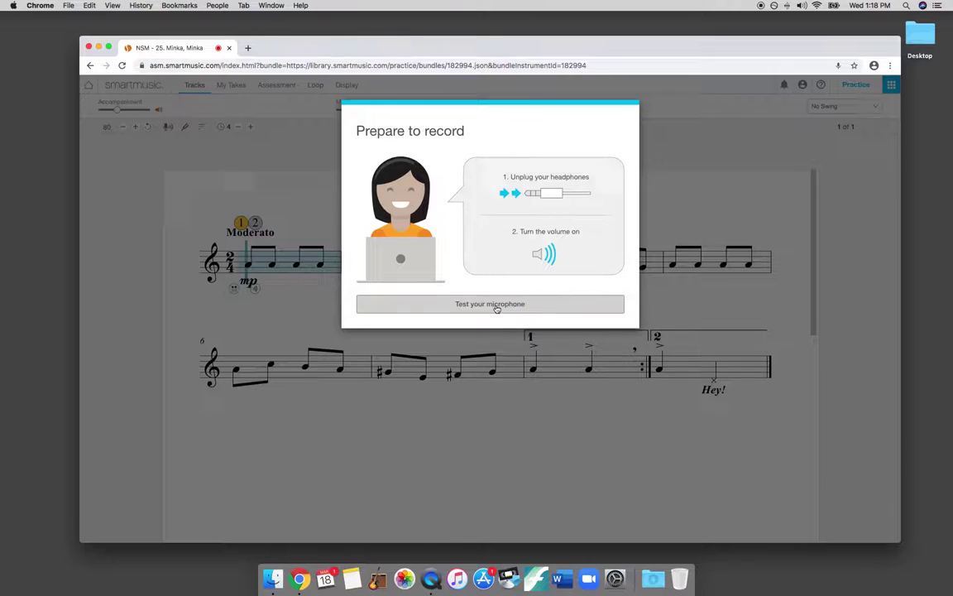
- Run the microphone test, retry after the test sound isn't heard, then start recording
{"action": "left_click", "coordinate": [494, 305]}
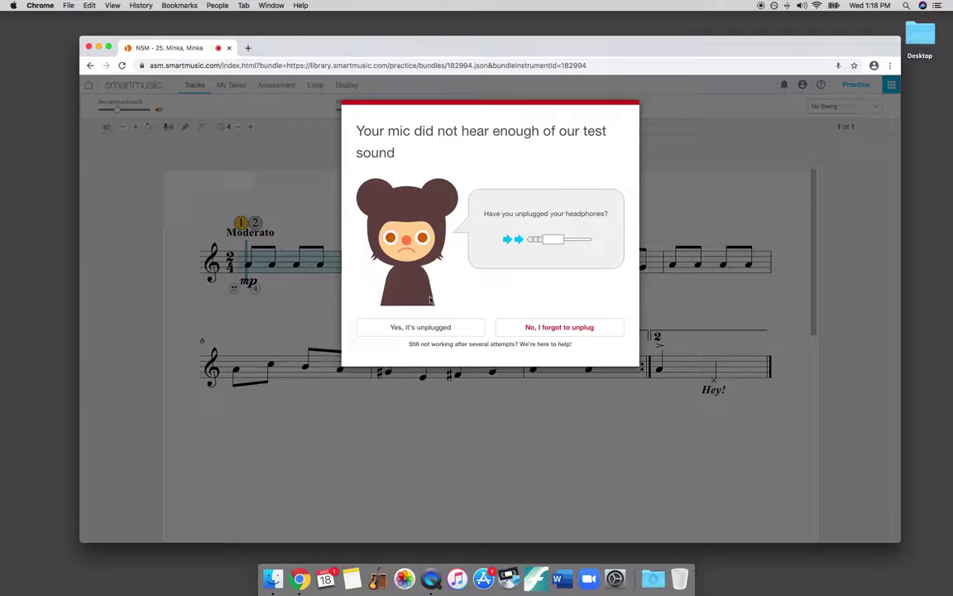
{"action": "left_click", "coordinate": [439, 327]}
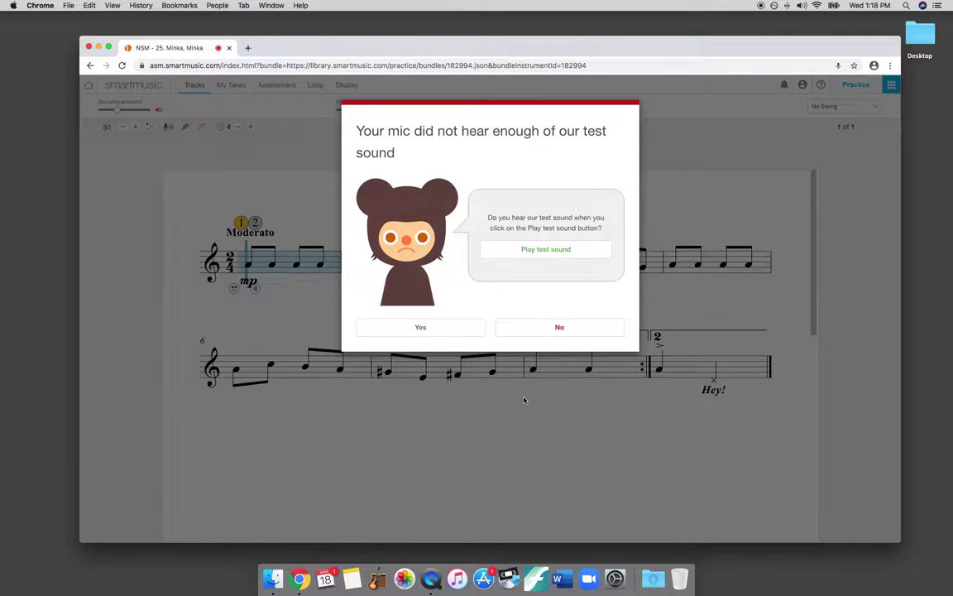
{"action": "left_click", "coordinate": [547, 252]}
{"action": "left_click", "coordinate": [570, 329]}
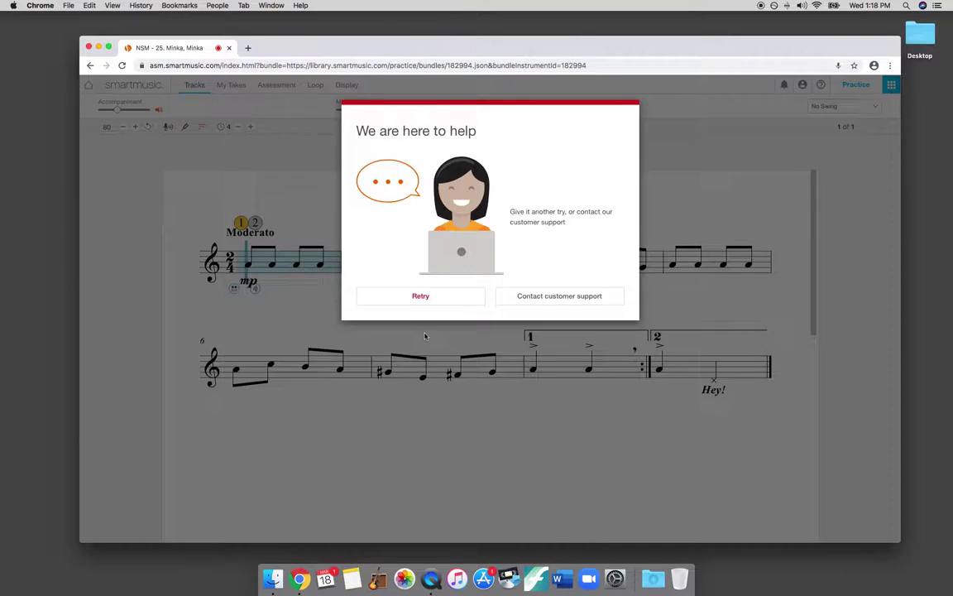
{"action": "left_click", "coordinate": [426, 298]}
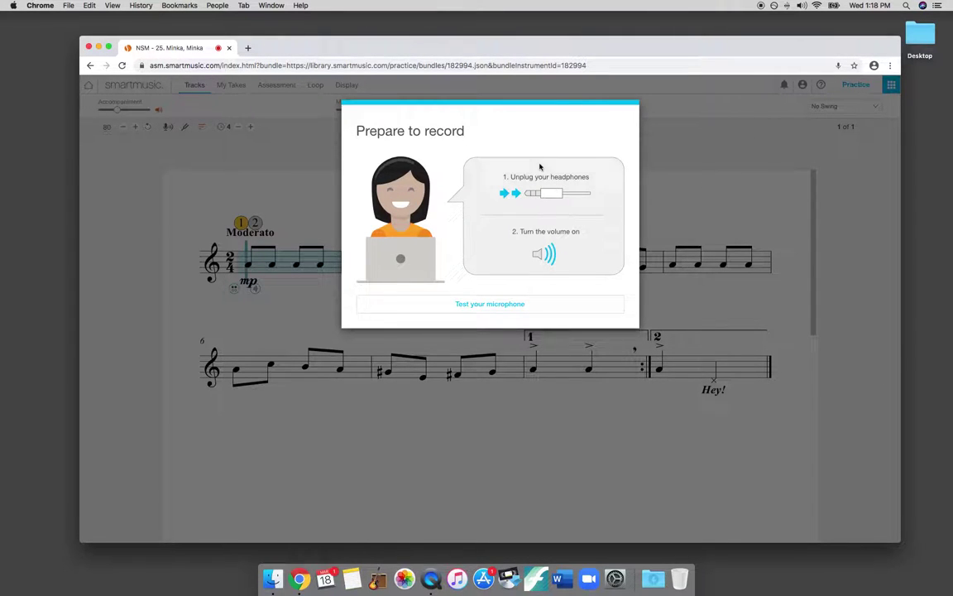
{"action": "left_click", "coordinate": [491, 303]}
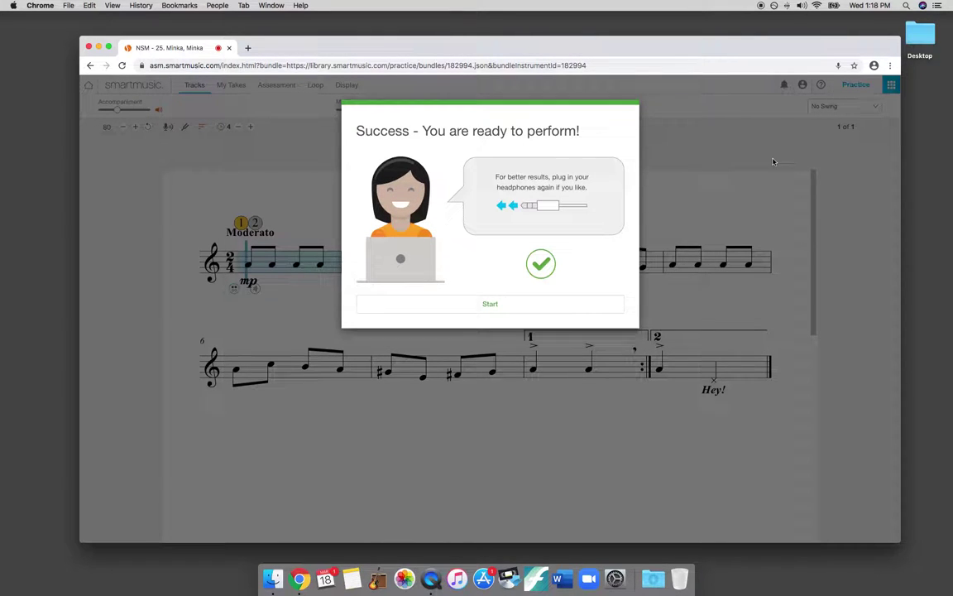
{"action": "left_click", "coordinate": [490, 304]}
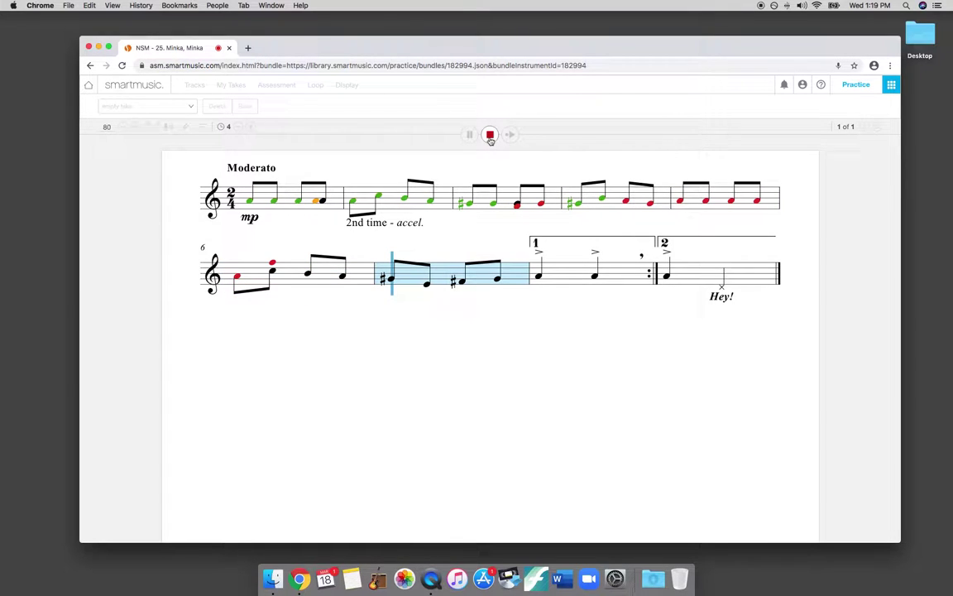
{"action": "left_click", "coordinate": [490, 134]}
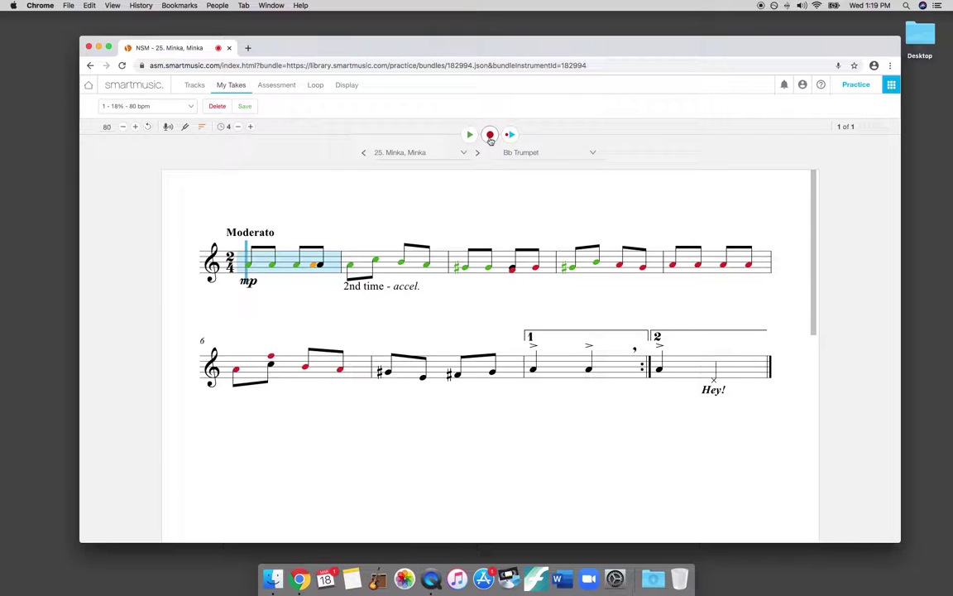
- Mute My Part, raise the Accompaniment slightly, and record a new Minka, Minka take
{"action": "left_click", "coordinate": [192, 85]}
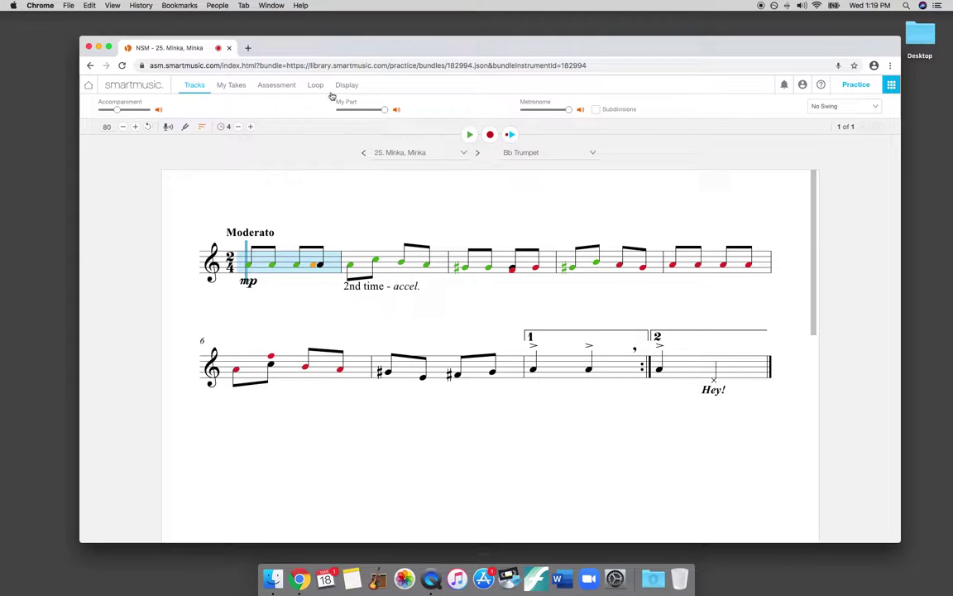
{"action": "left_click", "coordinate": [397, 109]}
{"action": "left_click_drag", "start_coordinate": [116, 110], "coordinate": [125, 110]}
{"action": "left_click", "coordinate": [490, 135]}
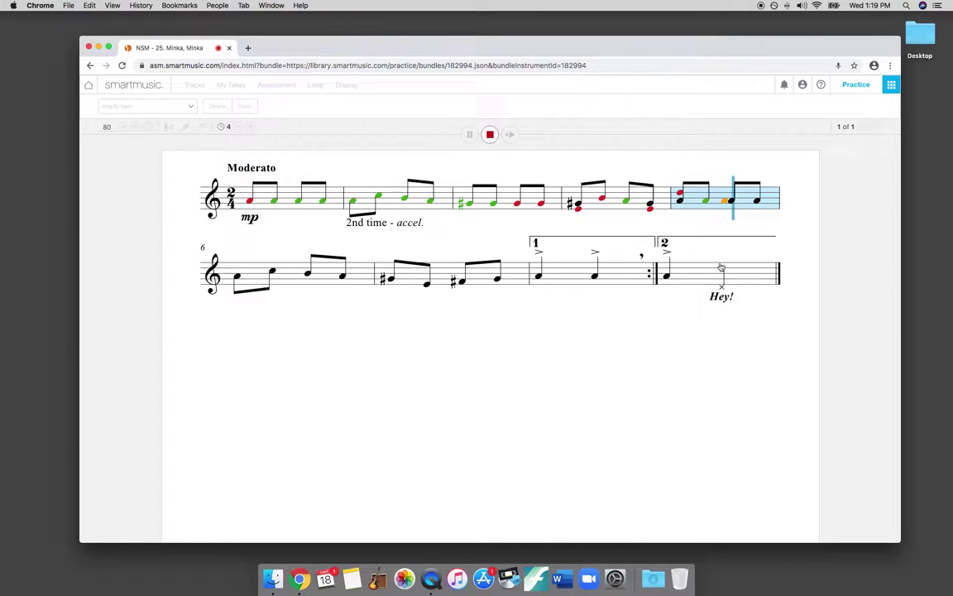
{"action": "key", "text": "space"}
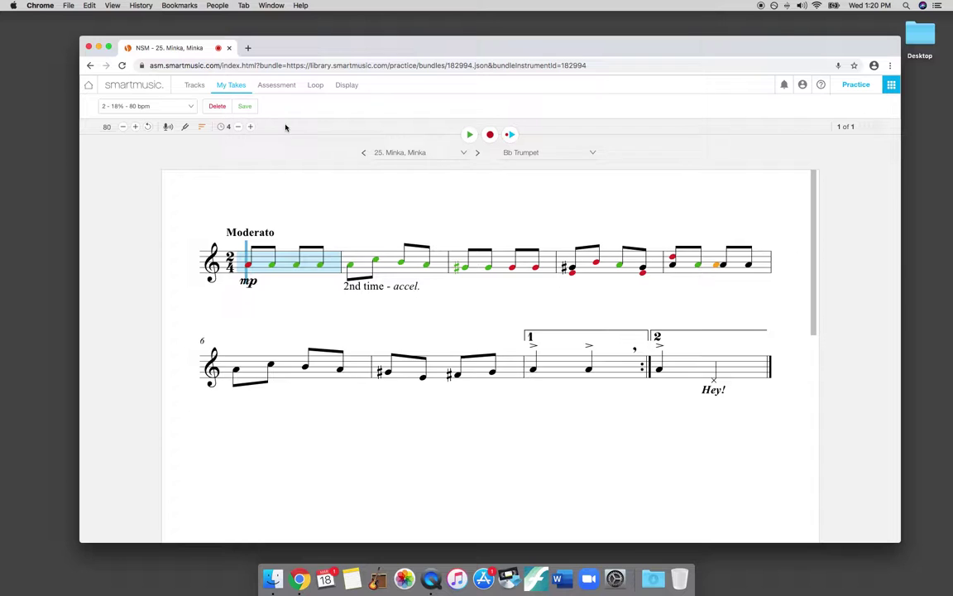
- Save take 2 as '2 - 18% - 80 bpm.wav' and check it in the Downloads stack
{"action": "left_click", "coordinate": [246, 107]}
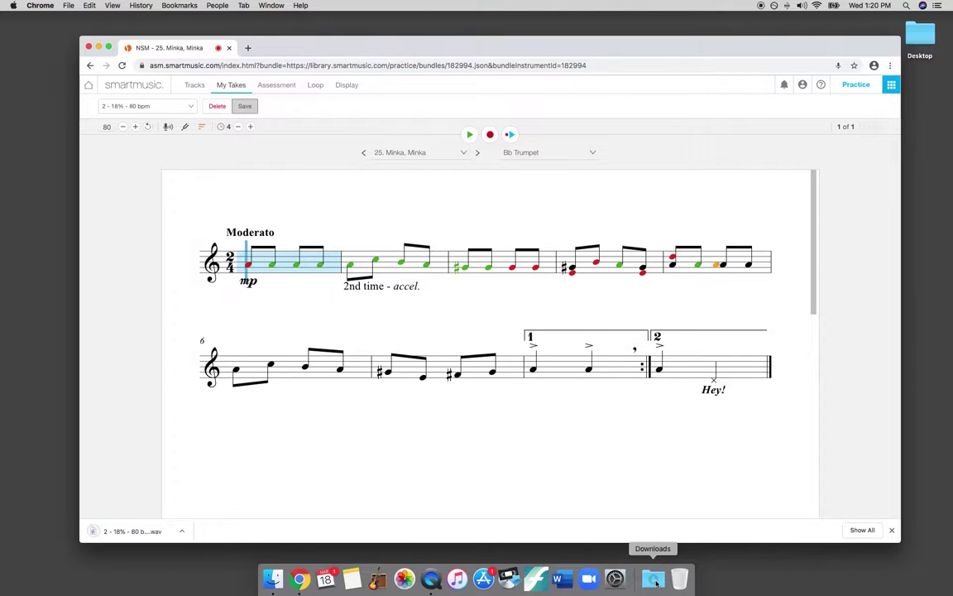
{"action": "left_click", "coordinate": [656, 582]}
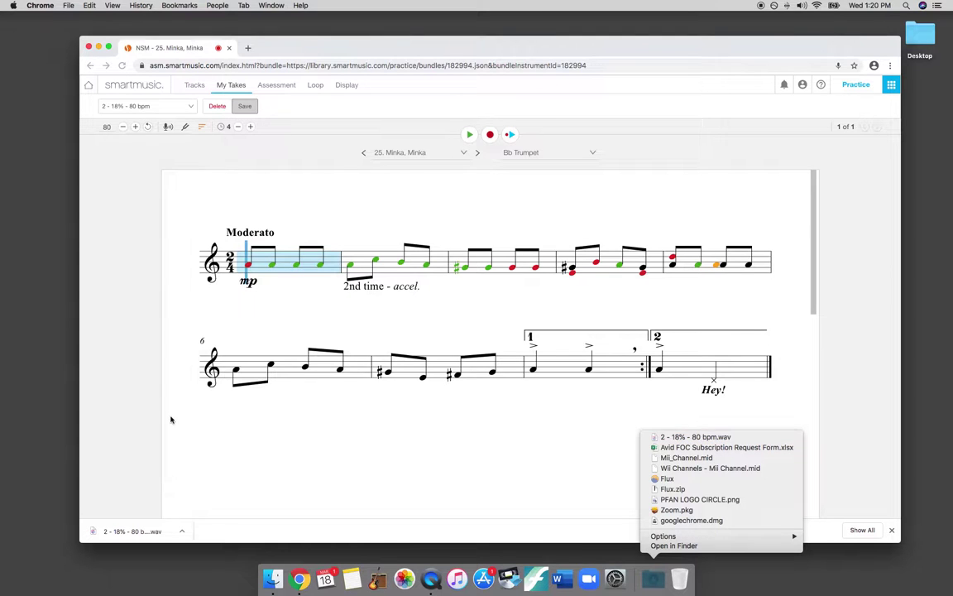
{"action": "left_click", "coordinate": [173, 377]}
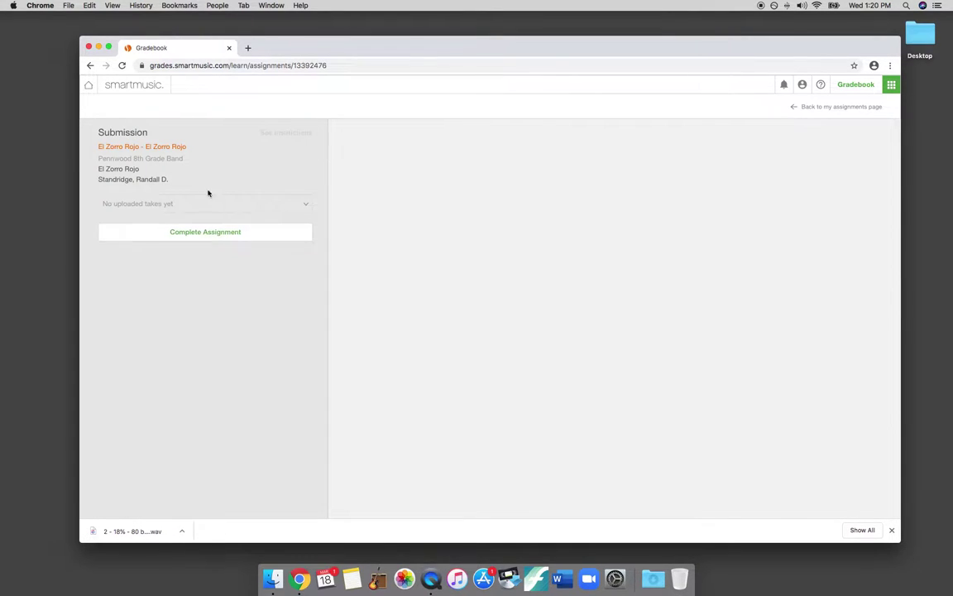
- Start the El Zorro Rojo assignment with the 1st Trombone part selected
{"action": "left_click", "coordinate": [191, 232]}
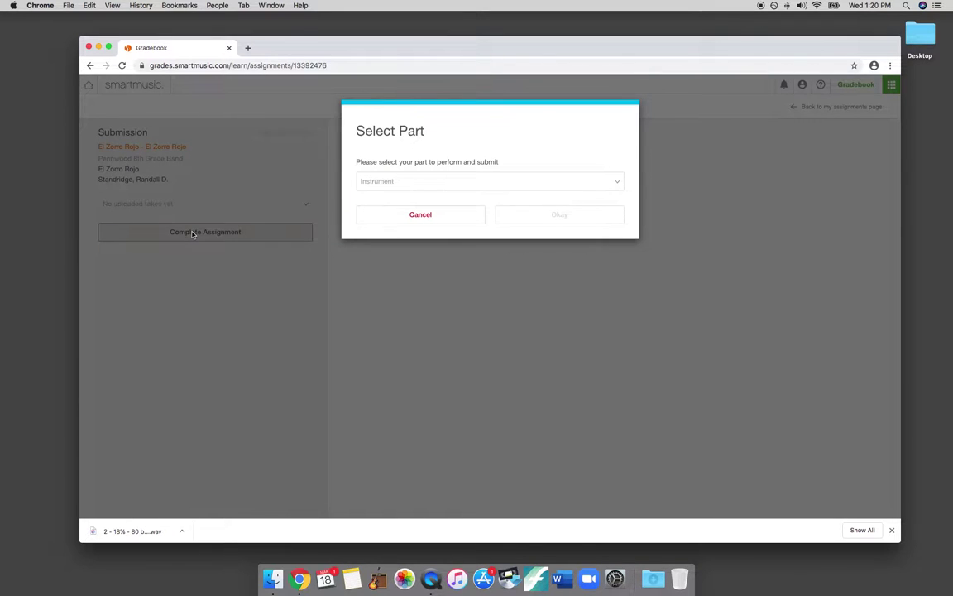
{"action": "left_click", "coordinate": [406, 183]}
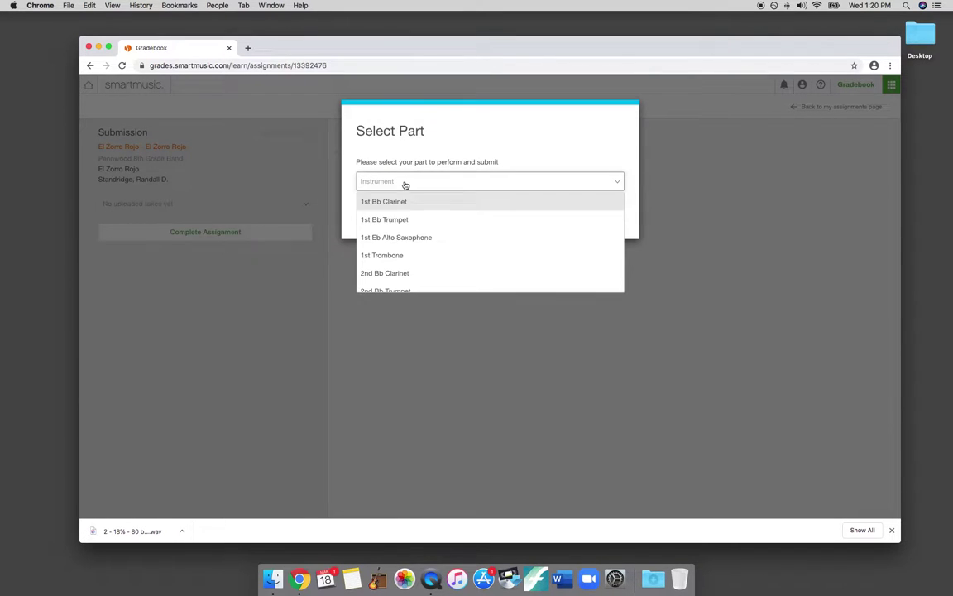
{"action": "left_click", "coordinate": [415, 258]}
{"action": "left_click", "coordinate": [540, 216]}
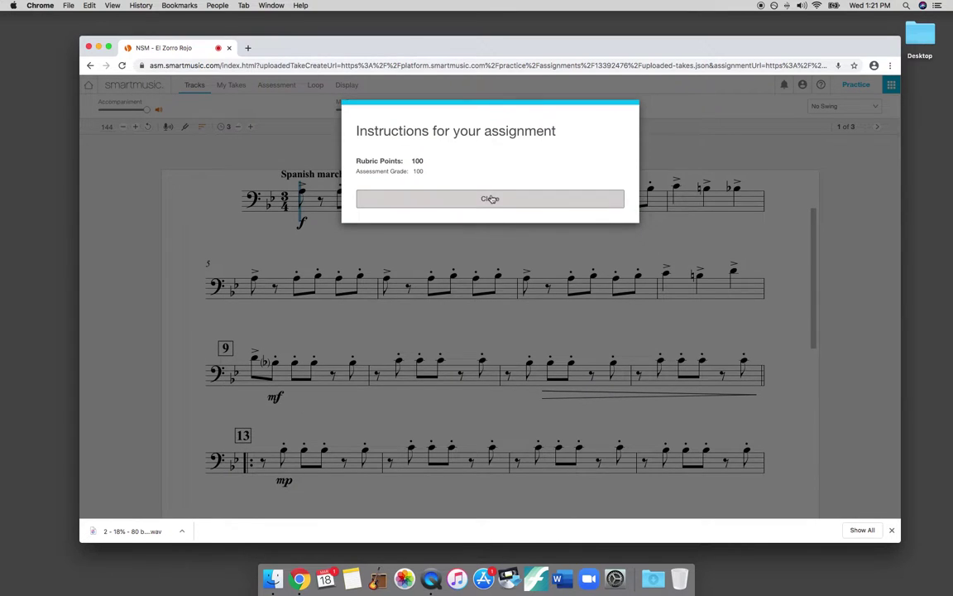
- Dismiss the instructions, pass the microphone test, and record a 1st Trombone take of El Zorro Rojo
{"action": "left_click", "coordinate": [488, 200]}
{"action": "scroll", "coordinate": [428, 274], "scroll_direction": "up", "scroll_amount": 3}
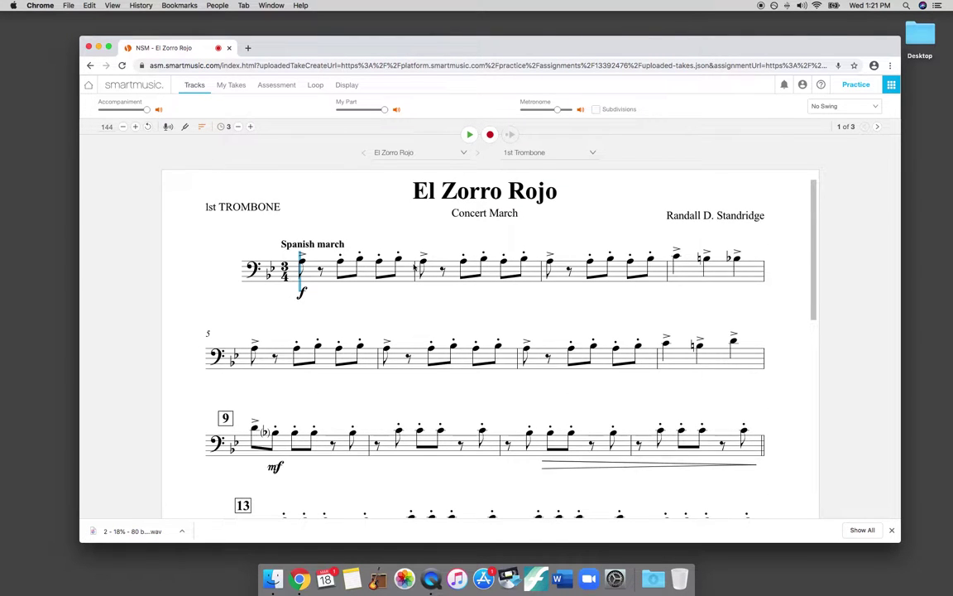
{"action": "scroll", "coordinate": [372, 273], "scroll_direction": "down", "scroll_amount": 1}
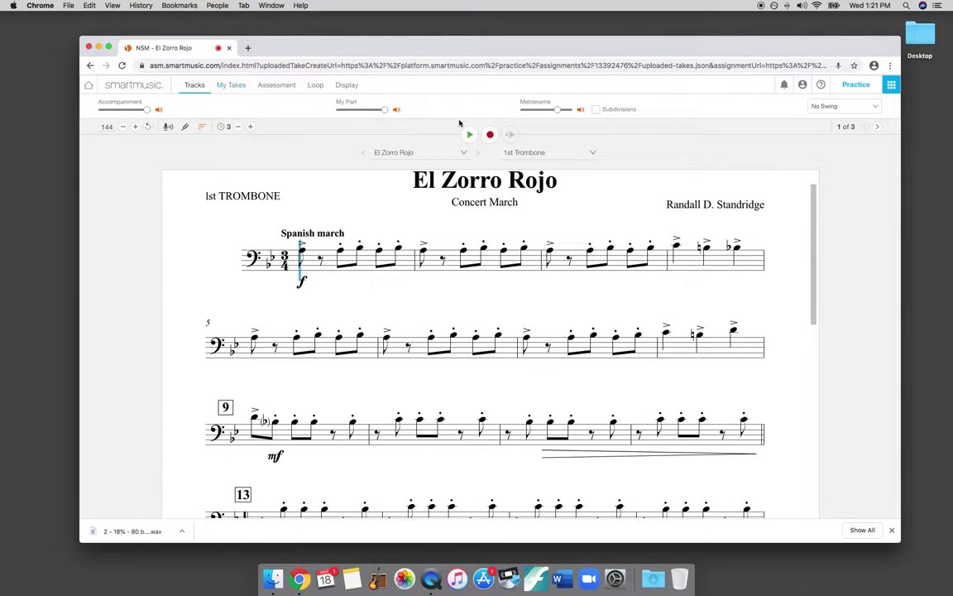
{"action": "left_click", "coordinate": [489, 135]}
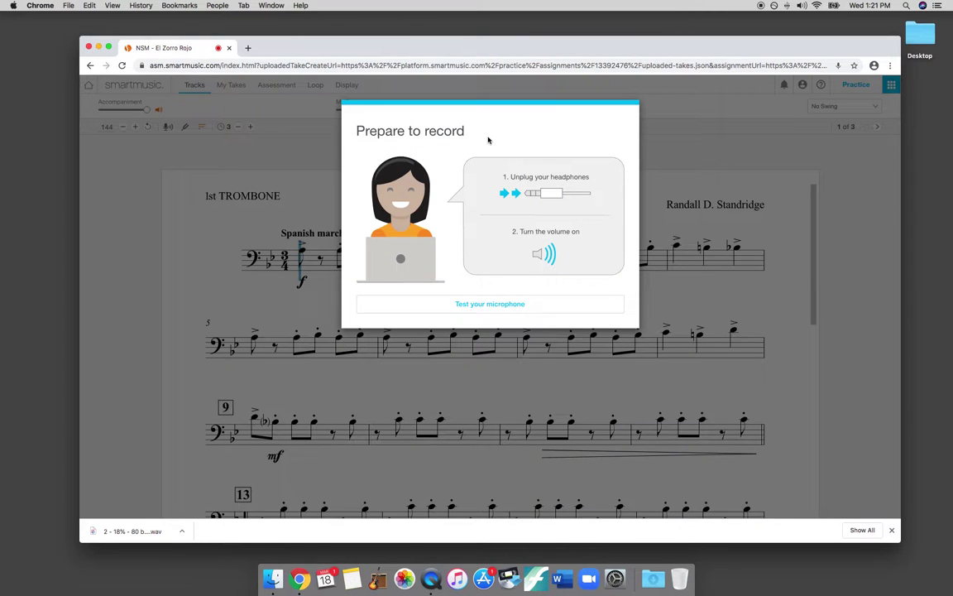
{"action": "left_click", "coordinate": [487, 304]}
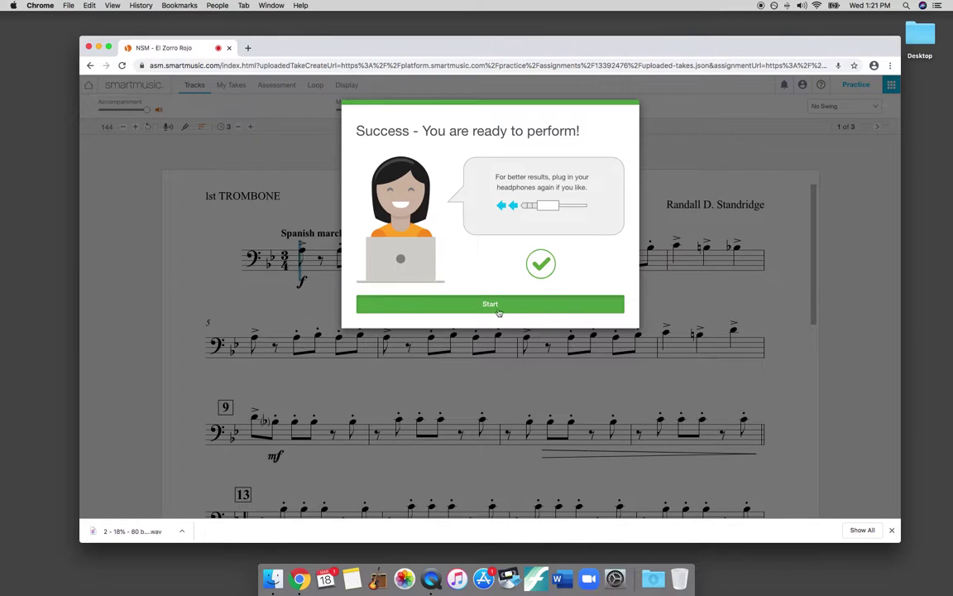
{"action": "left_click", "coordinate": [497, 308]}
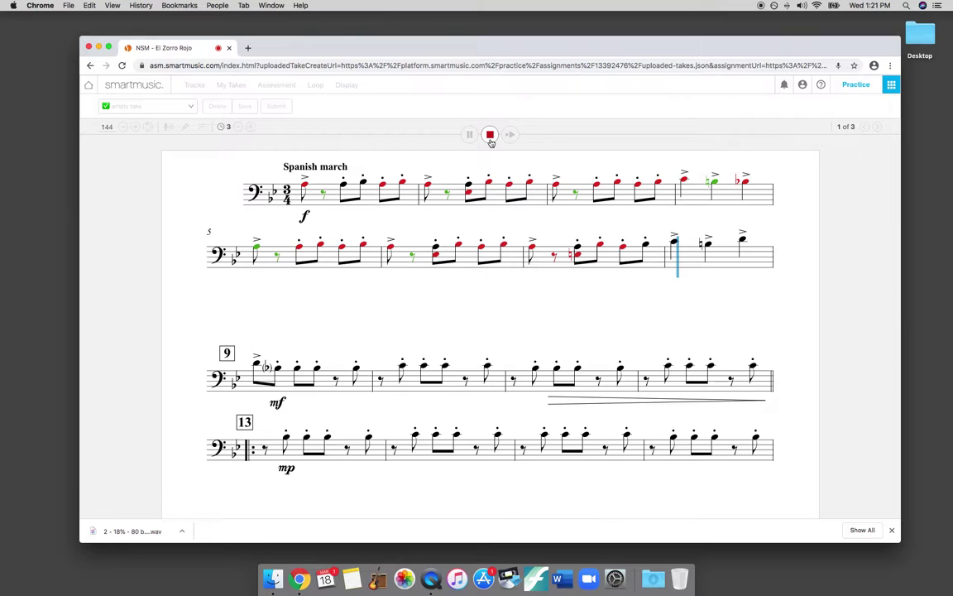
{"action": "left_click", "coordinate": [490, 135]}
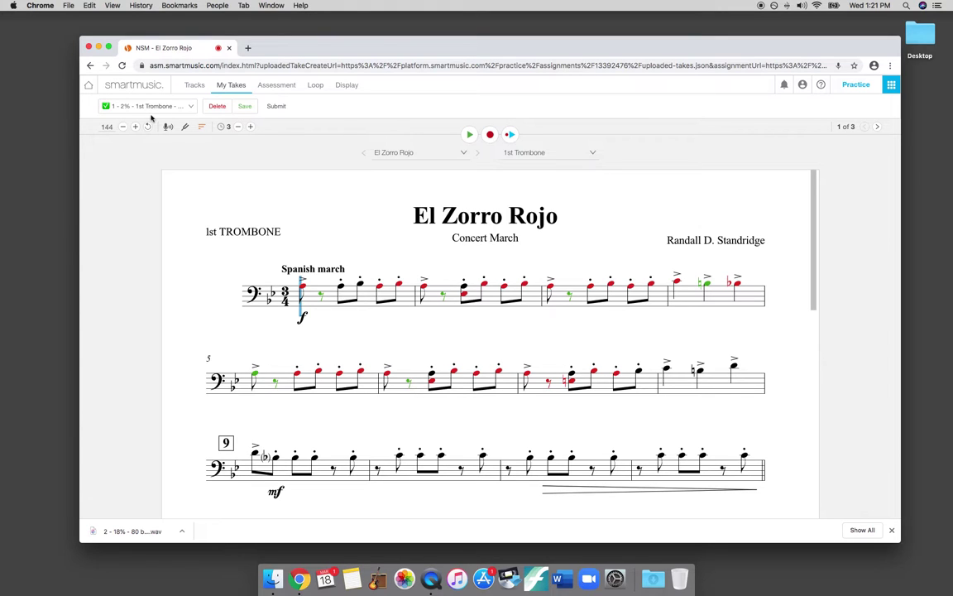
- Play back the 1 – 2% trombone take and open the takes list to review it
{"action": "left_click", "coordinate": [511, 135]}
{"action": "left_click", "coordinate": [172, 108]}
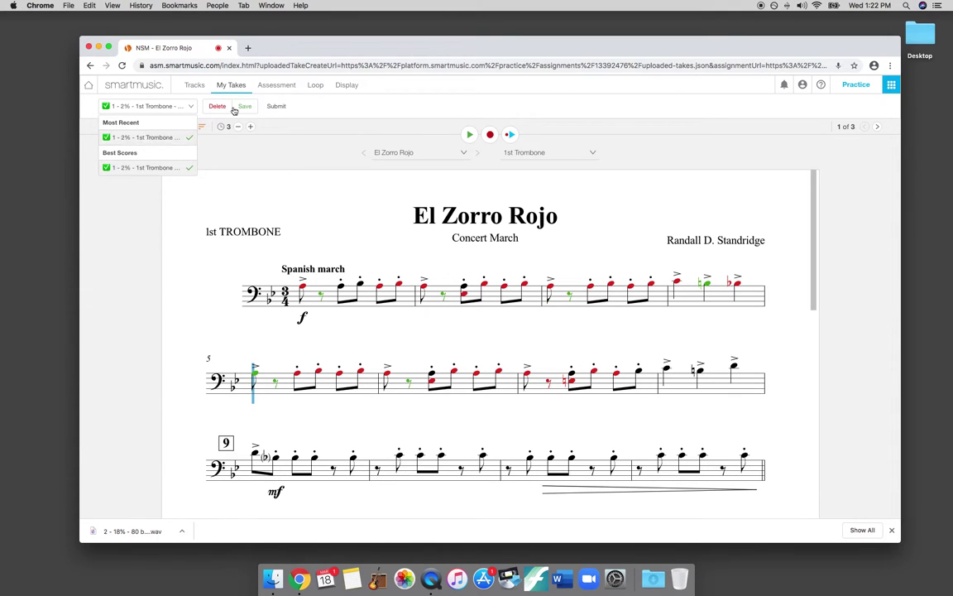
- Submit the take to the teacher with the comment 'Here is my song' and close the confirmation
{"action": "left_click", "coordinate": [276, 106]}
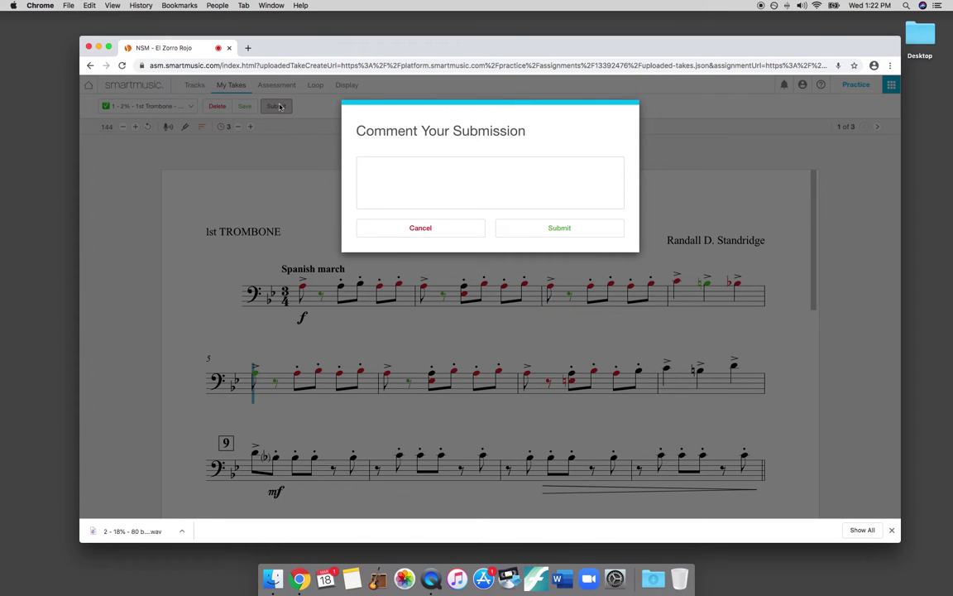
{"action": "left_click", "coordinate": [433, 164]}
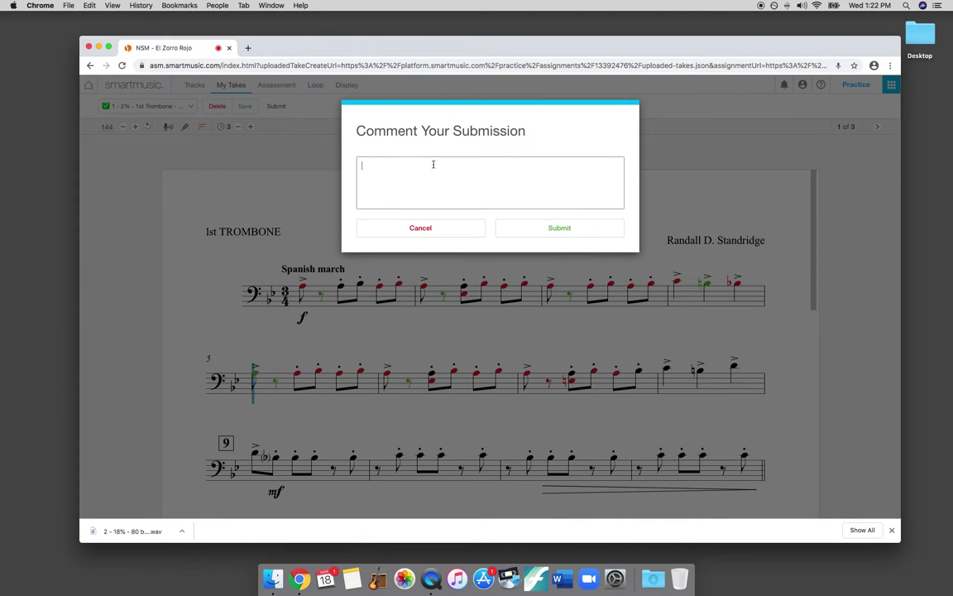
{"action": "type", "text": "Here is my song"}
{"action": "left_click", "coordinate": [561, 232]}
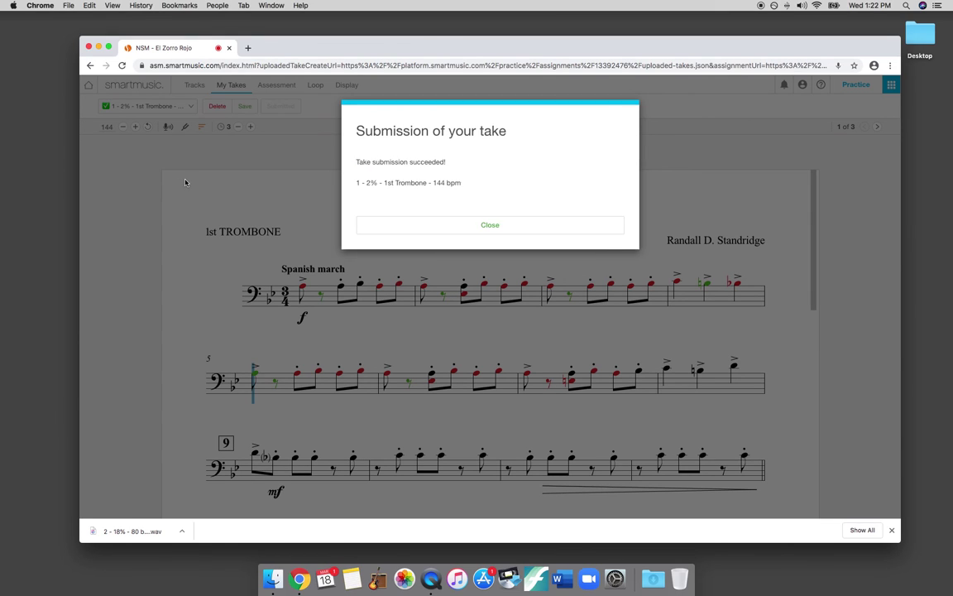
{"action": "left_click", "coordinate": [465, 221]}
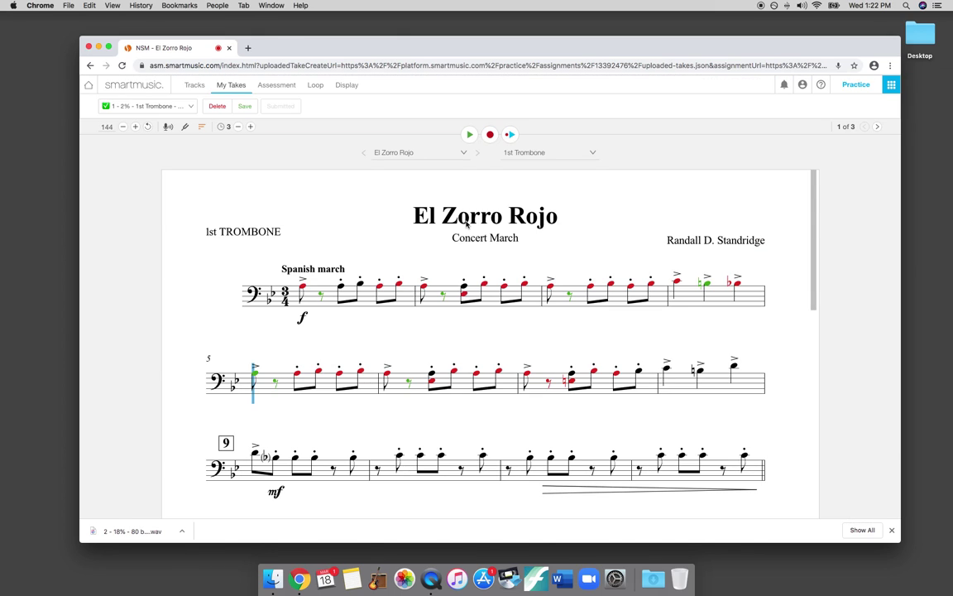